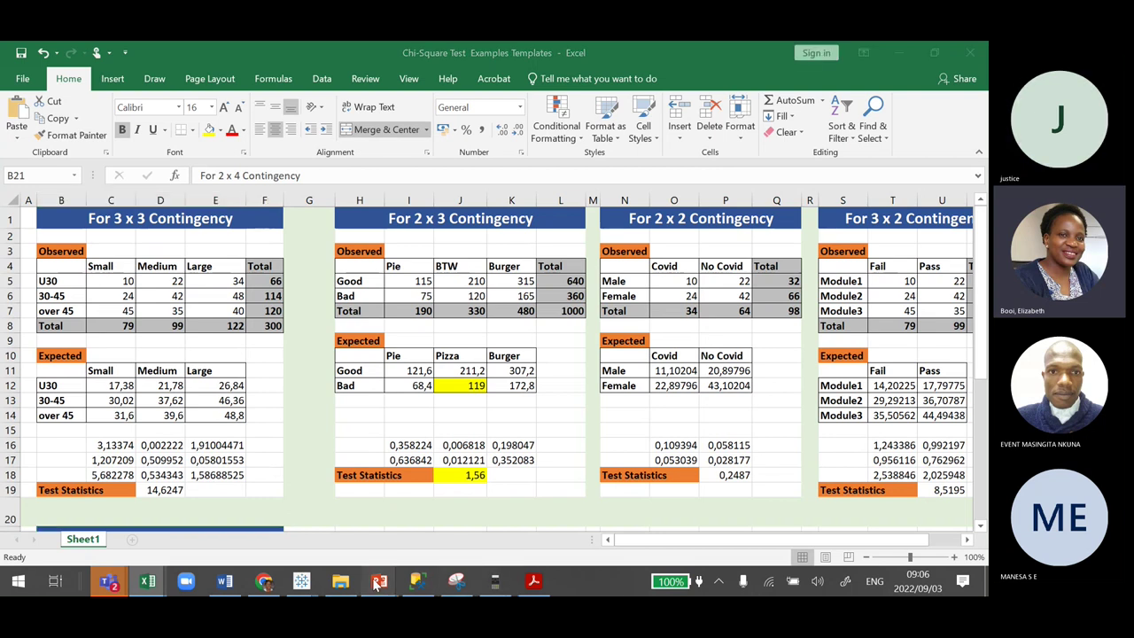
Check the Exercise 1 contingency table on the PowerPoint slide, and return to the Chi-Square Test Examples Templates workbook in Excel
mouse_move(379, 581)
click(441, 538)
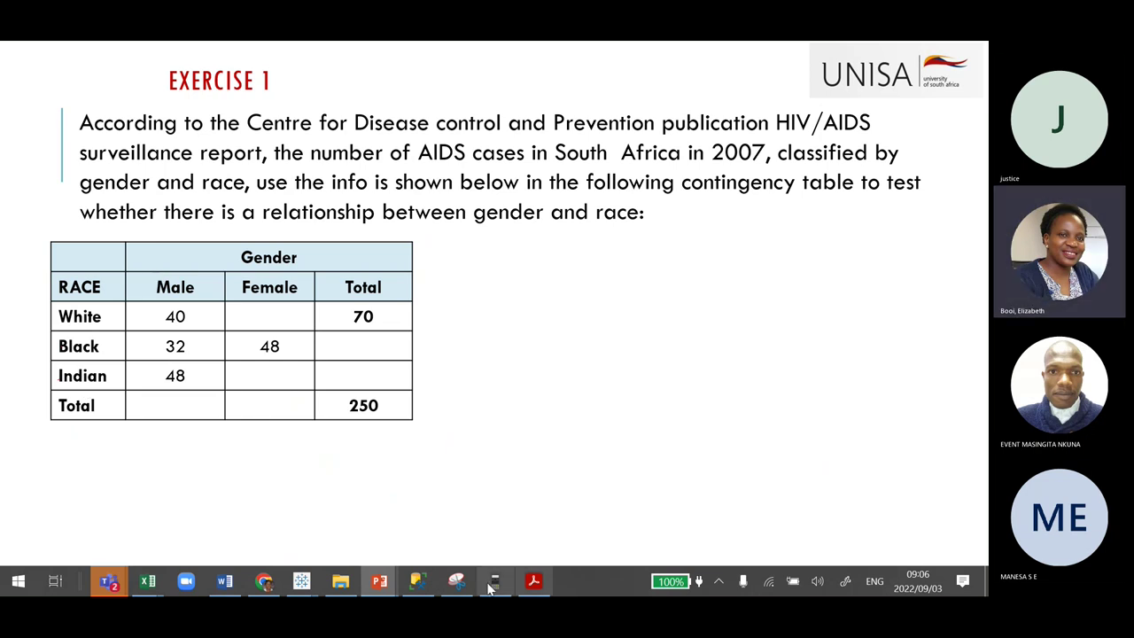
mouse_move(147, 580)
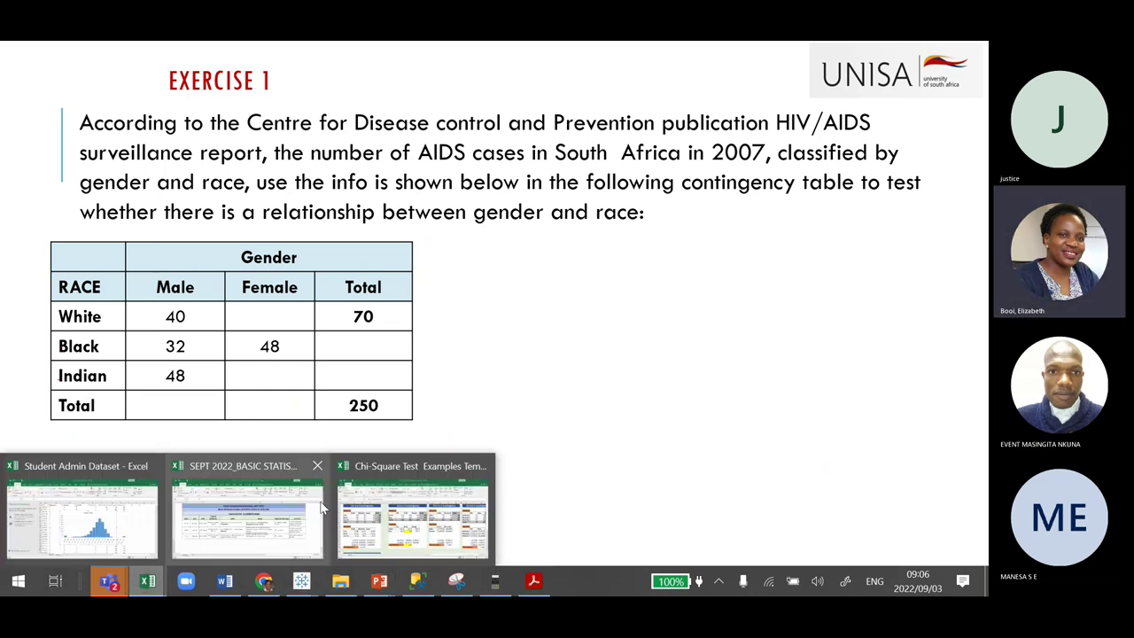
click(411, 515)
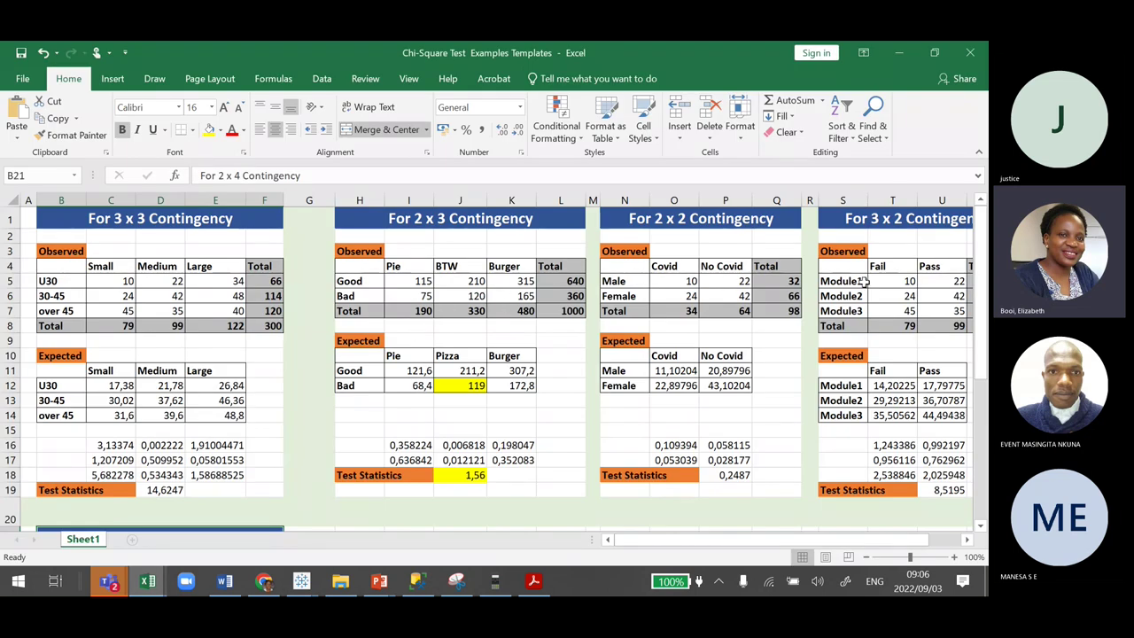
Locate the 3 x 2 contingency template on Sheet1 and bring its observed and expected tables fully into view
click(848, 218)
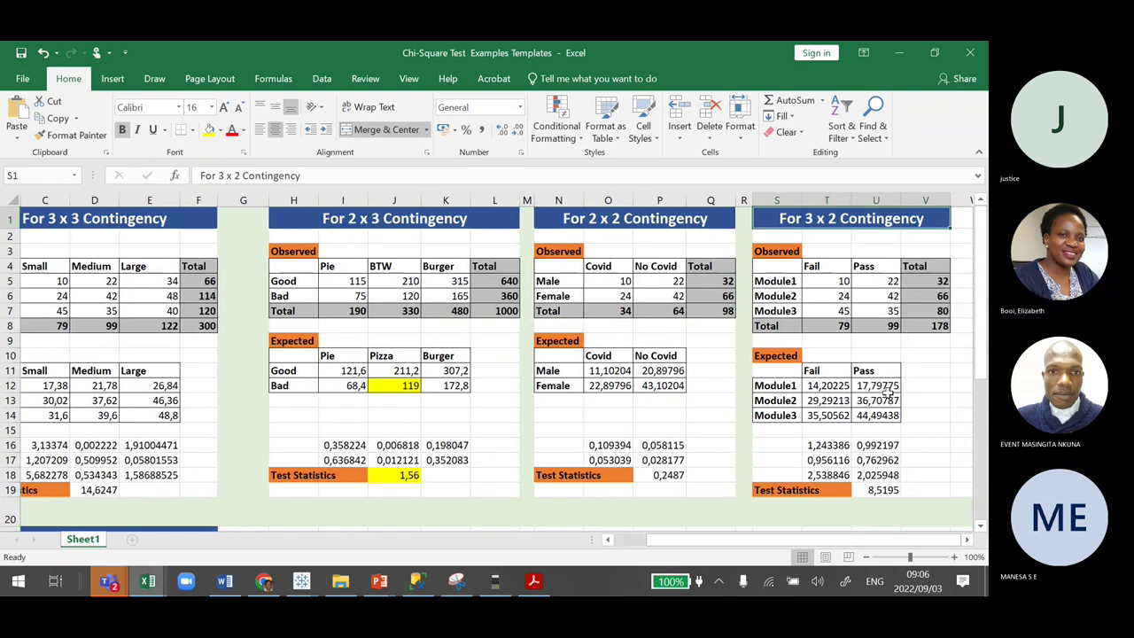
click(715, 198)
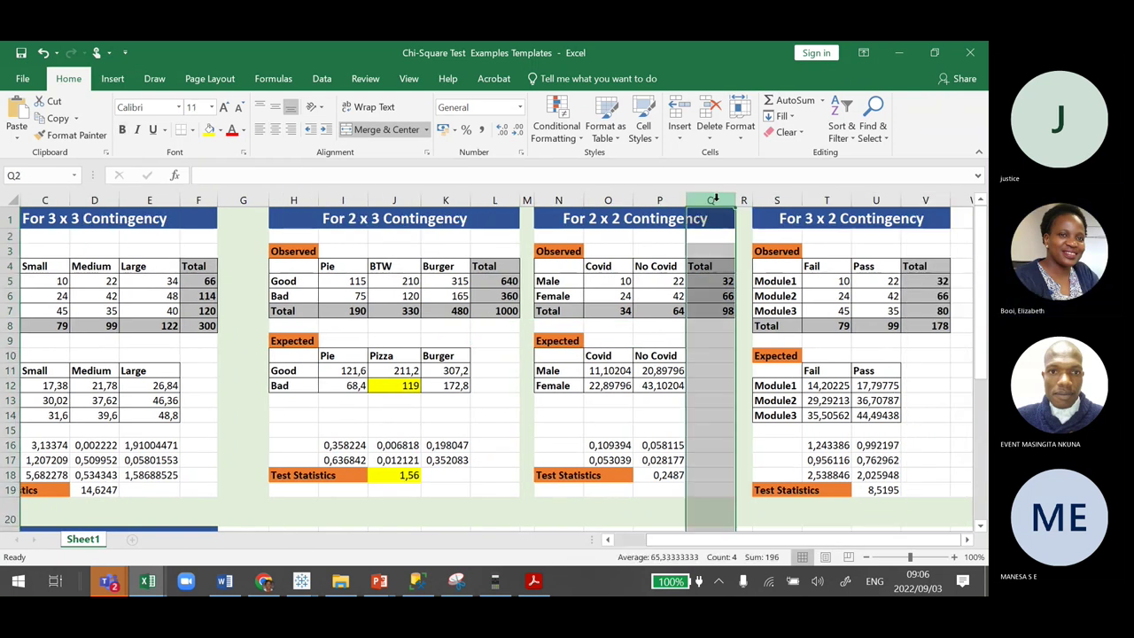
click(743, 199)
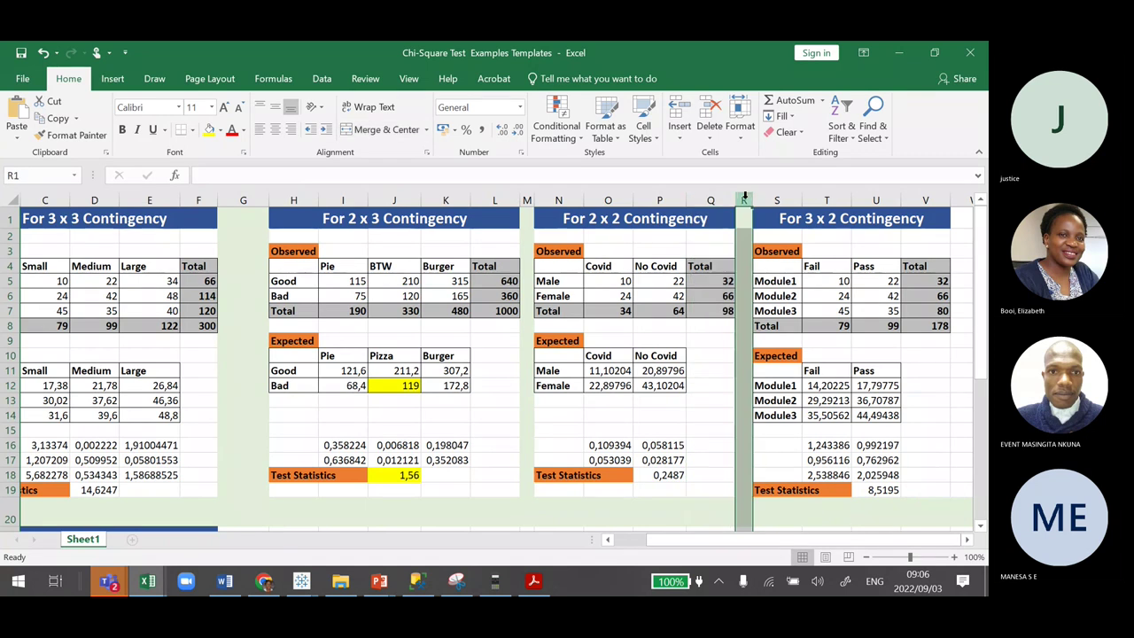
click(967, 539)
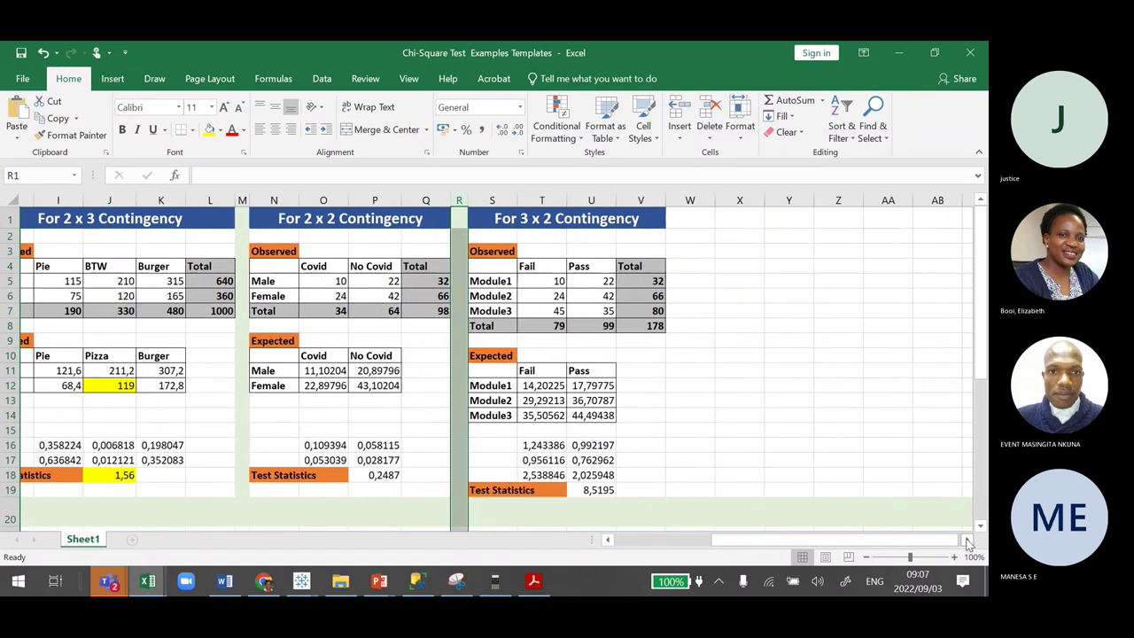
click(968, 540)
click(967, 540)
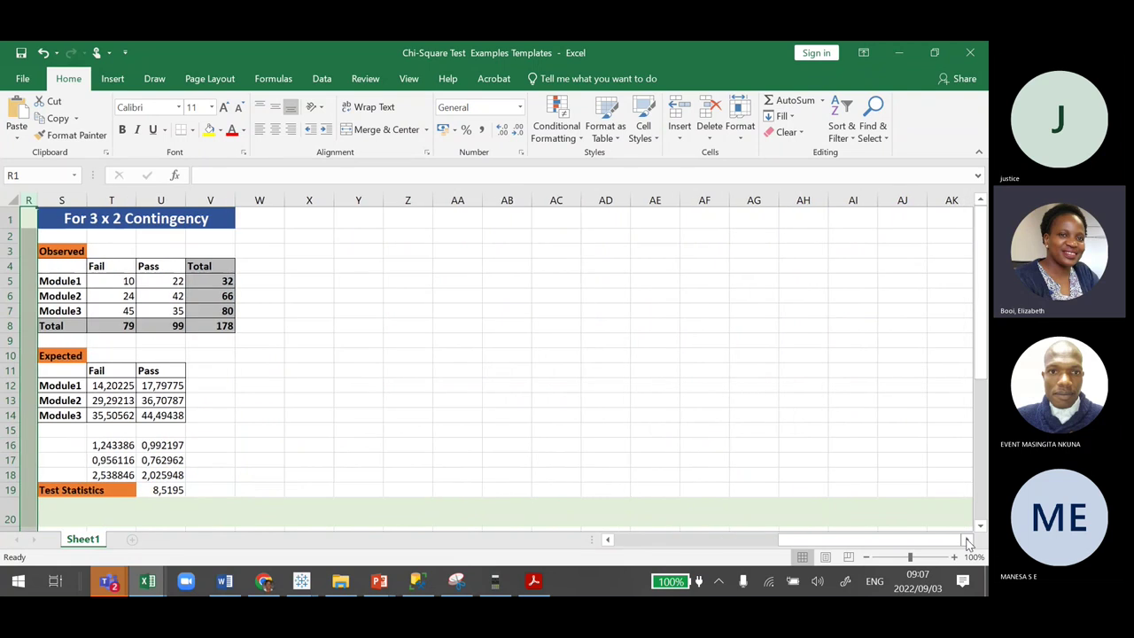
click(496, 355)
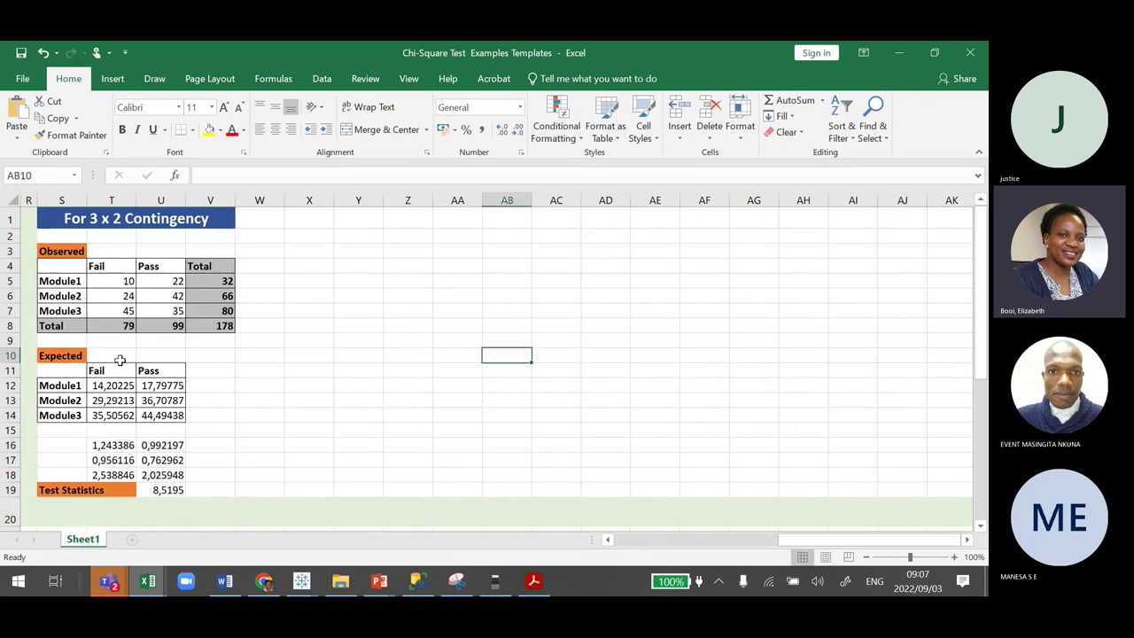
Switch to the Exercise 1 slide in PowerPoint and open the chi-square templates workbook over it in a reduced Excel window
click(147, 580)
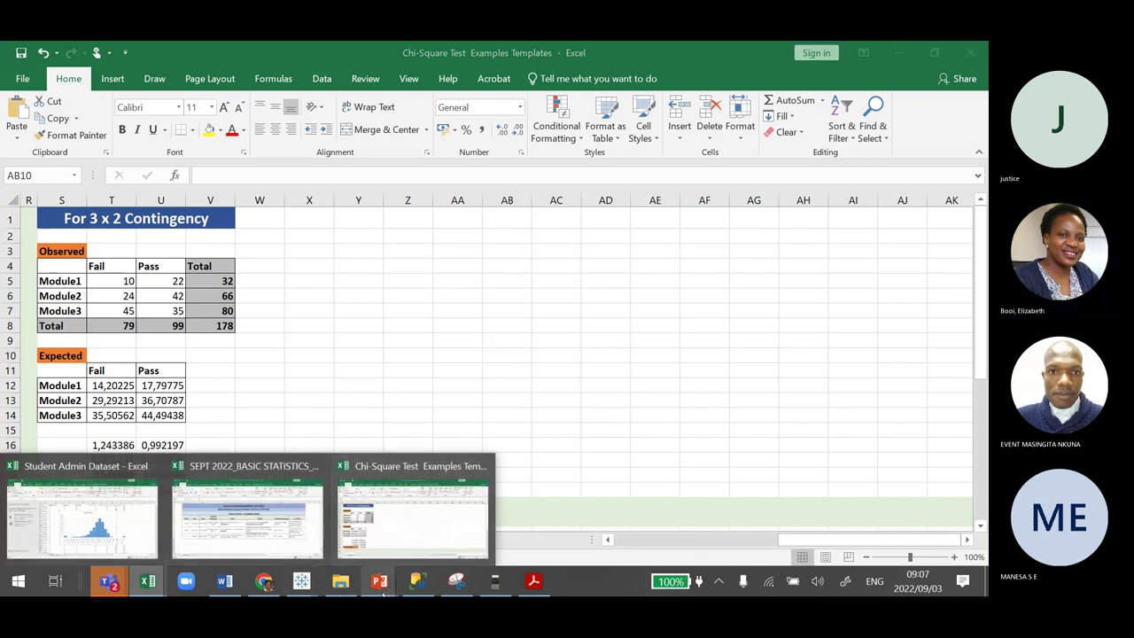
mouse_move(380, 583)
click(445, 517)
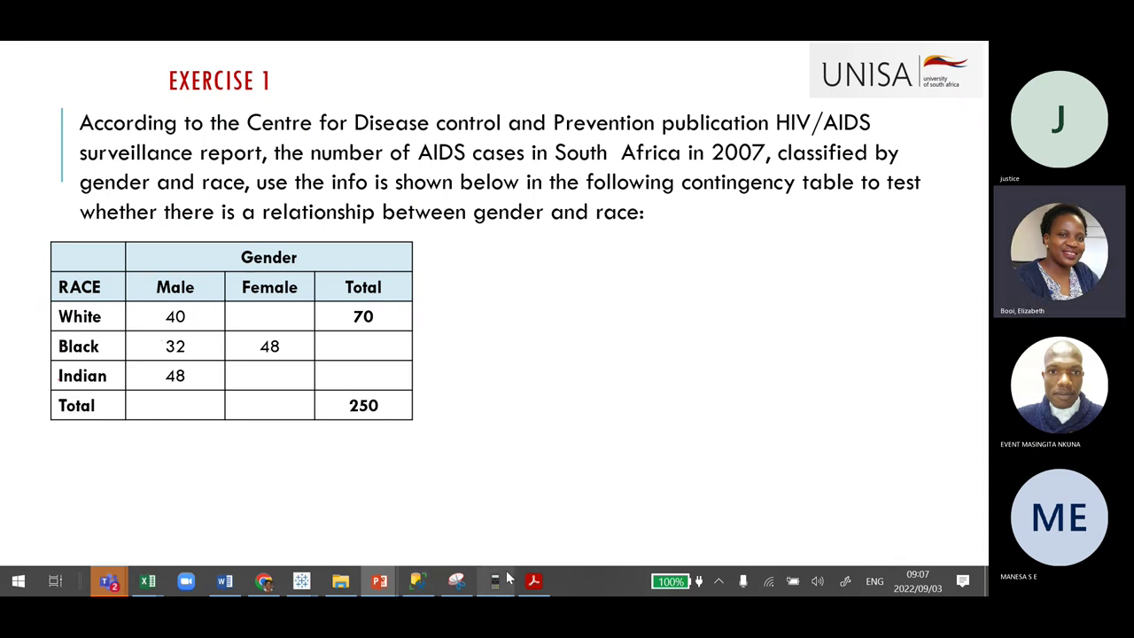
mouse_move(148, 581)
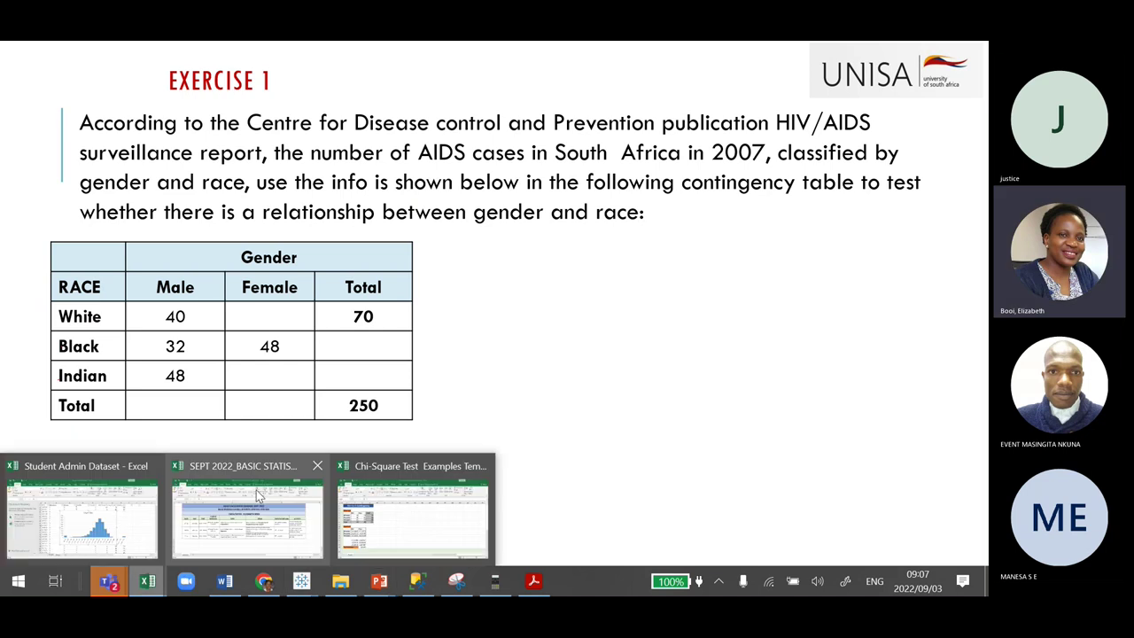
click(388, 537)
double_click(393, 61)
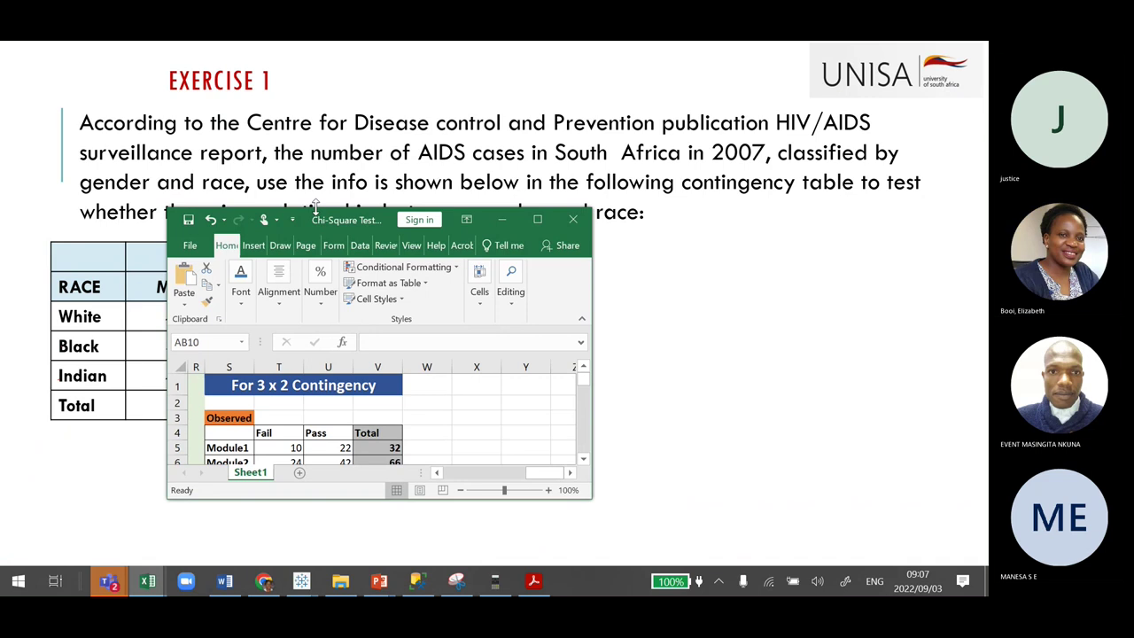
Enlarge the workbook window and place it beside the slide's contingency table with the whole 3 x 2 template showing
drag(316, 209, 315, 46)
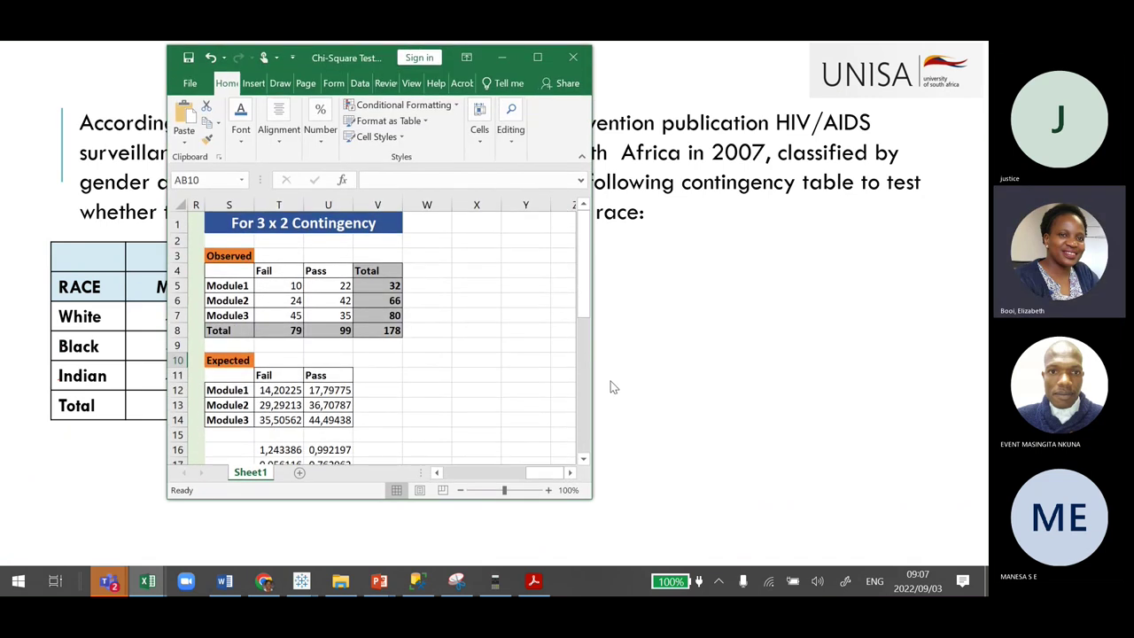
click(582, 381)
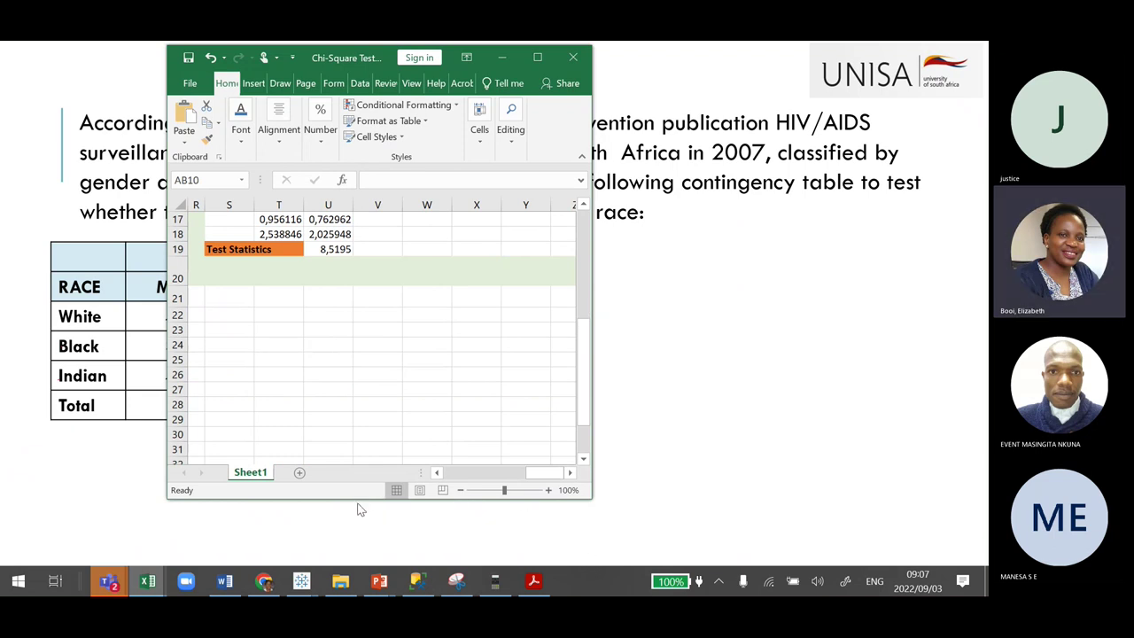
drag(354, 499, 365, 568)
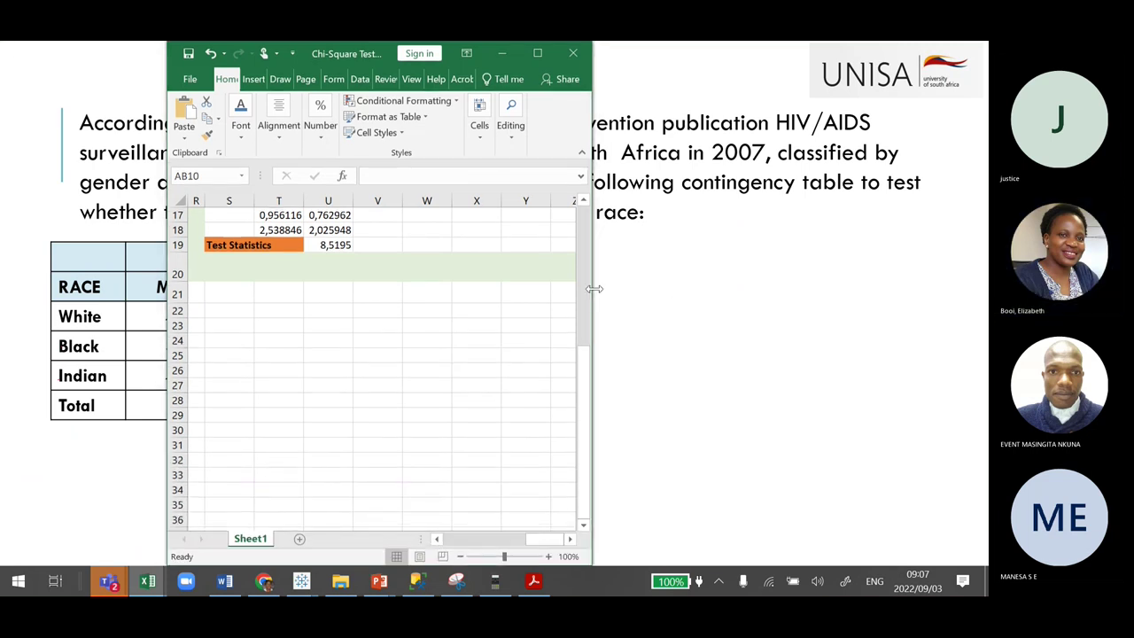
drag(595, 289, 698, 288)
drag(691, 425, 675, 207)
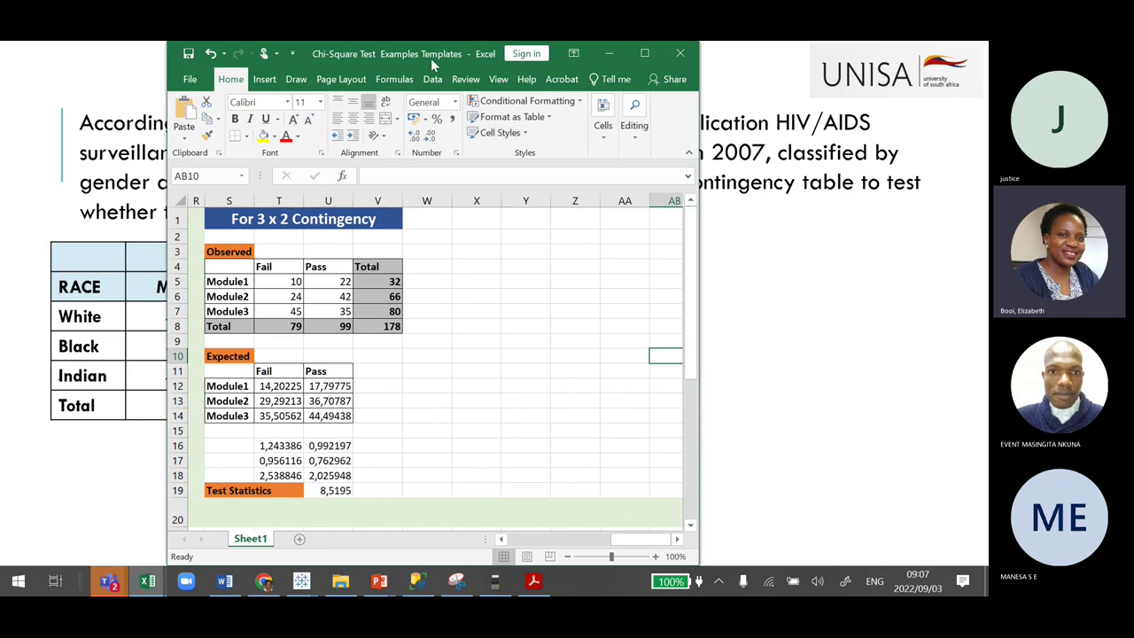
drag(414, 45, 675, 45)
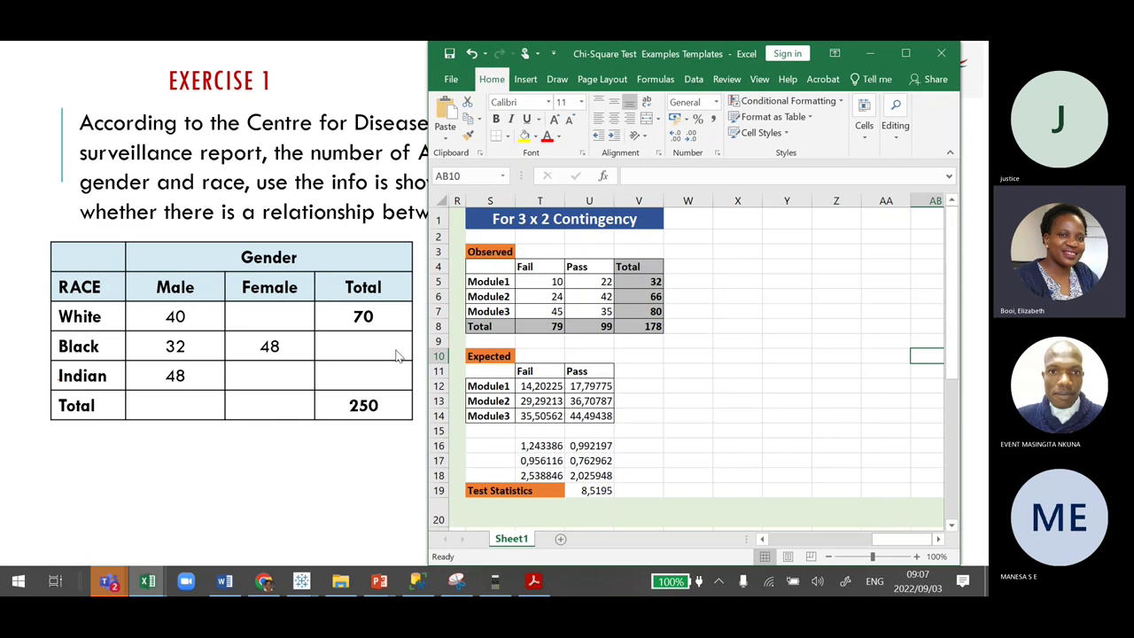
Rename the three row labels of the 3 x 2 observed table to White, Black and Indian
click(483, 282)
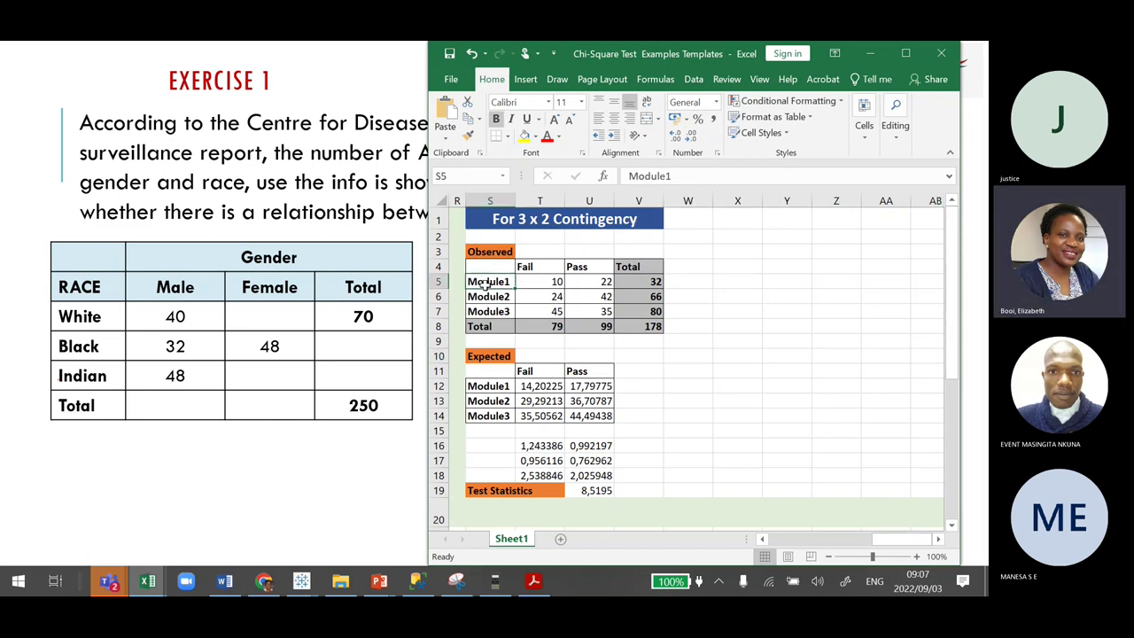
text(White)
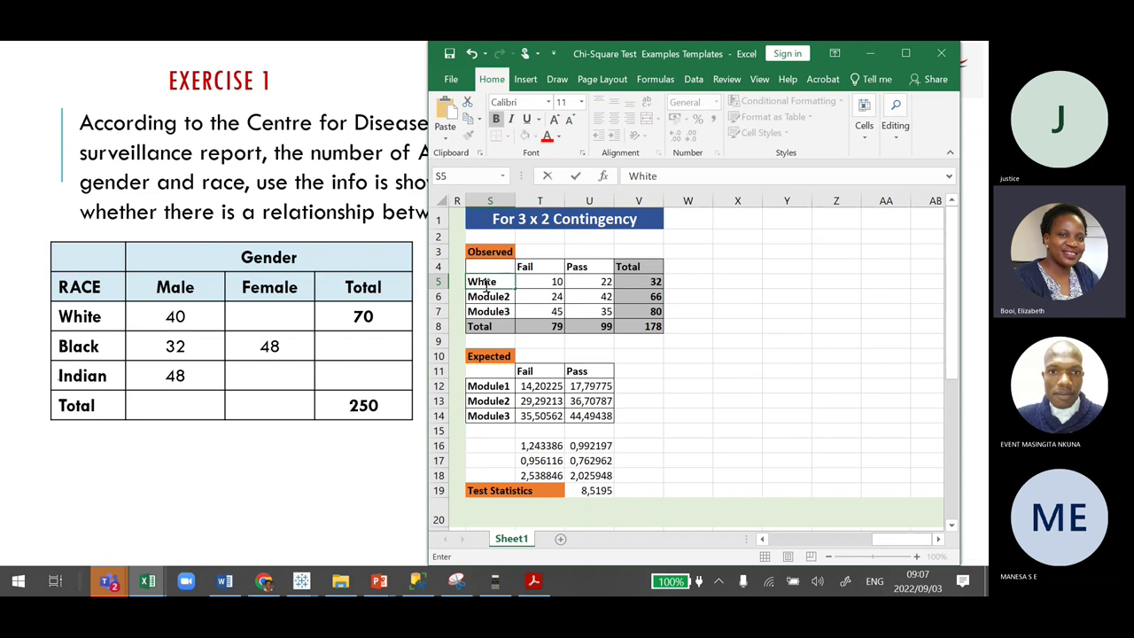
click(493, 296)
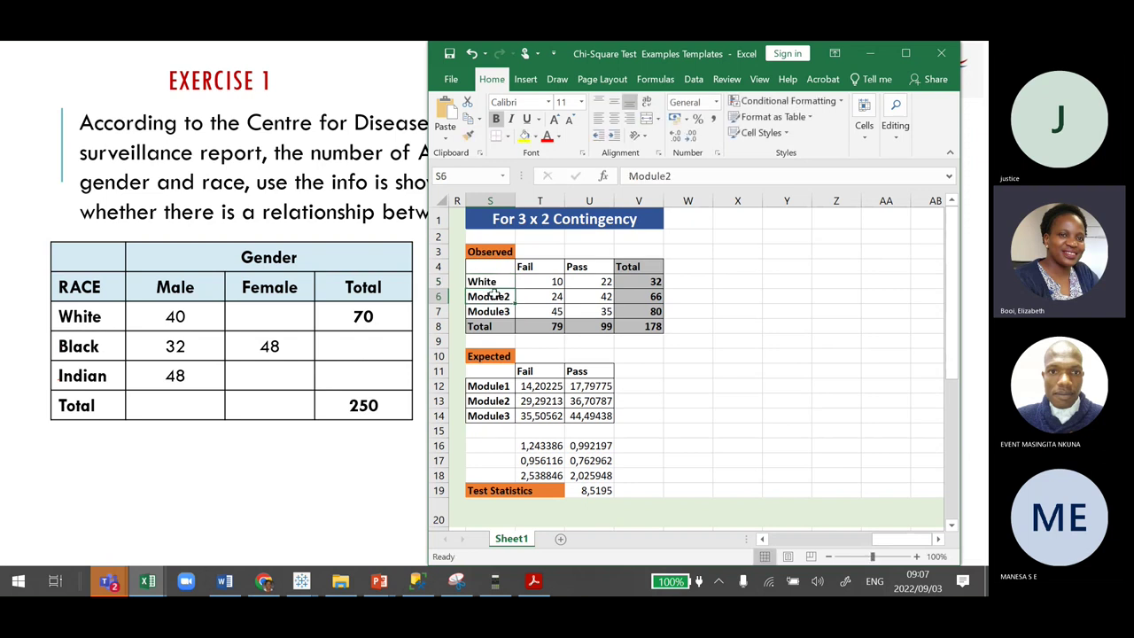
text(Blac)
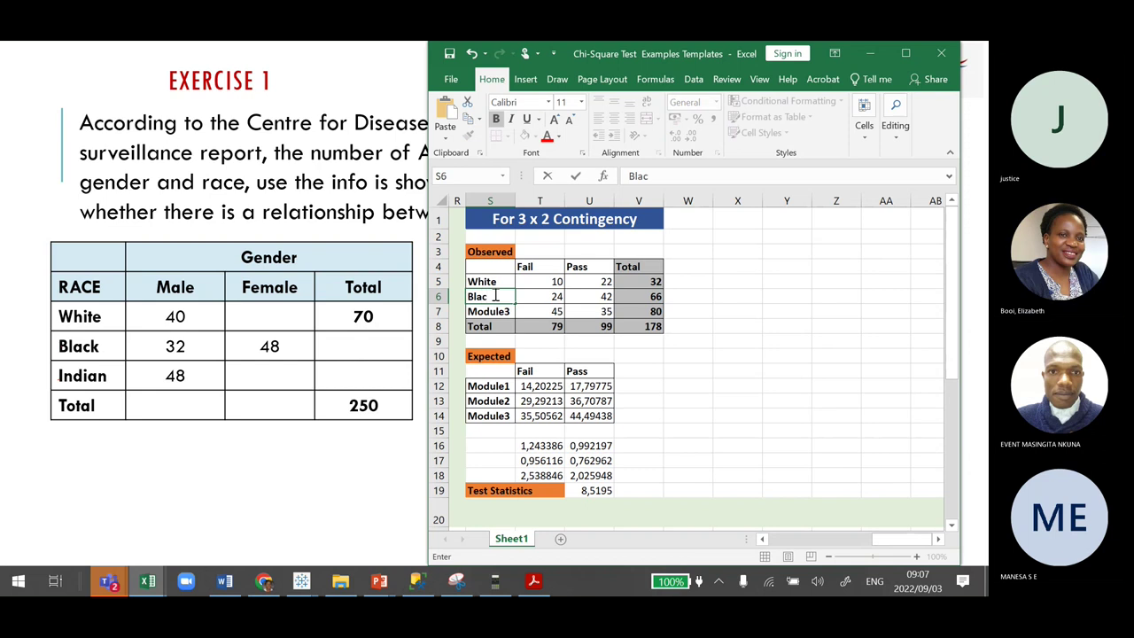
text(k)
click(502, 311)
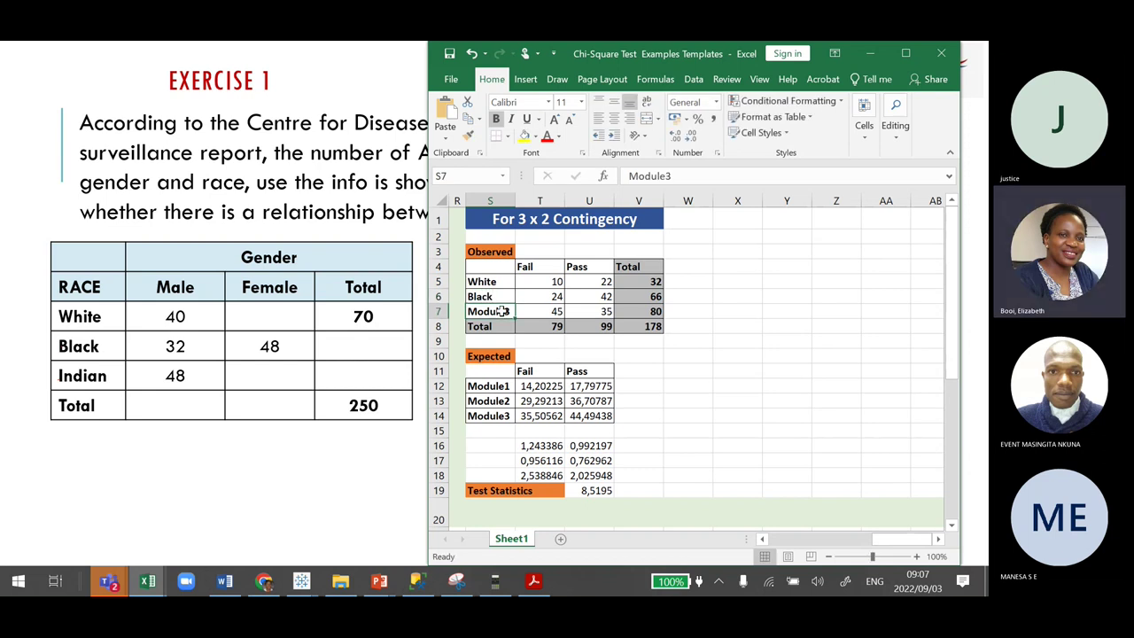
text(Indi)
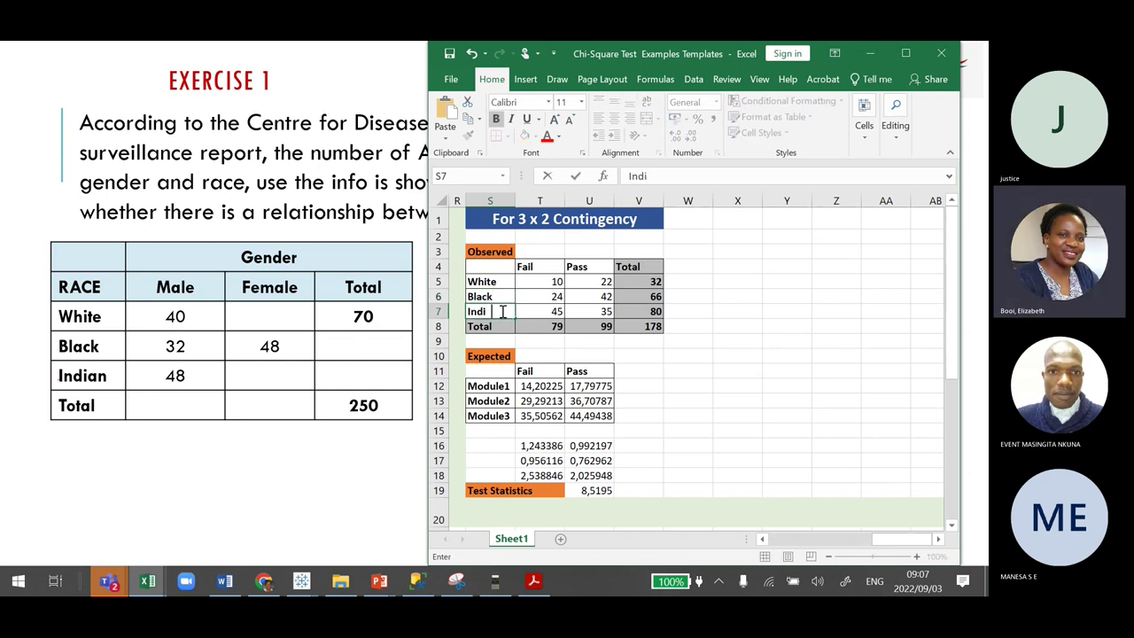
text(an)
click(688, 383)
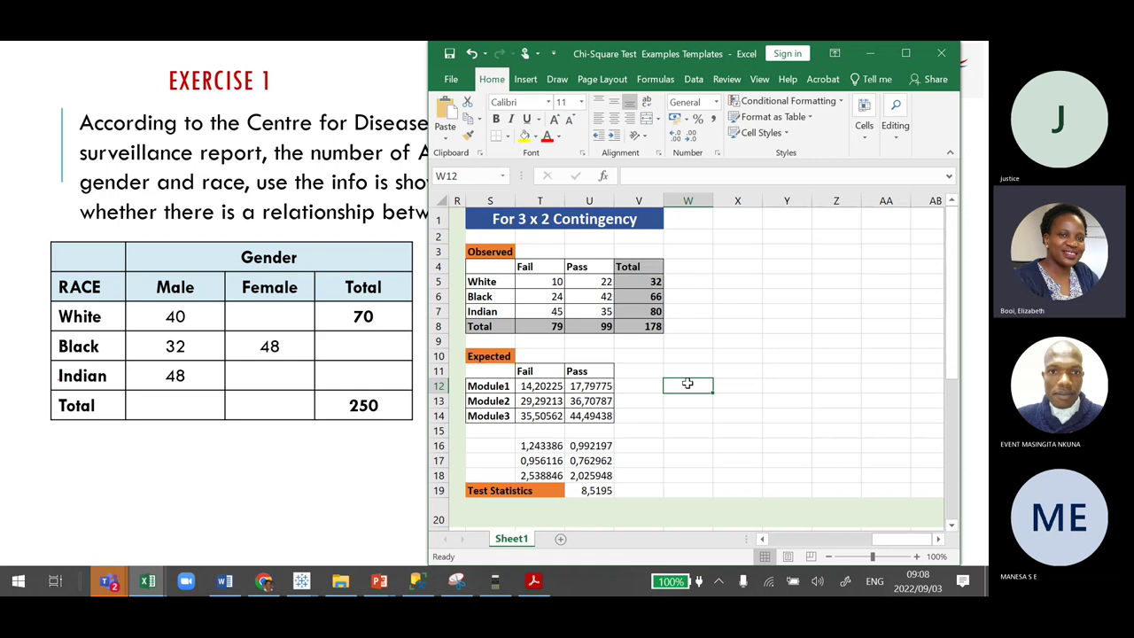
Rename the column headers Fail and Pass of the 3 x 2 observed table to Male and Female
click(535, 267)
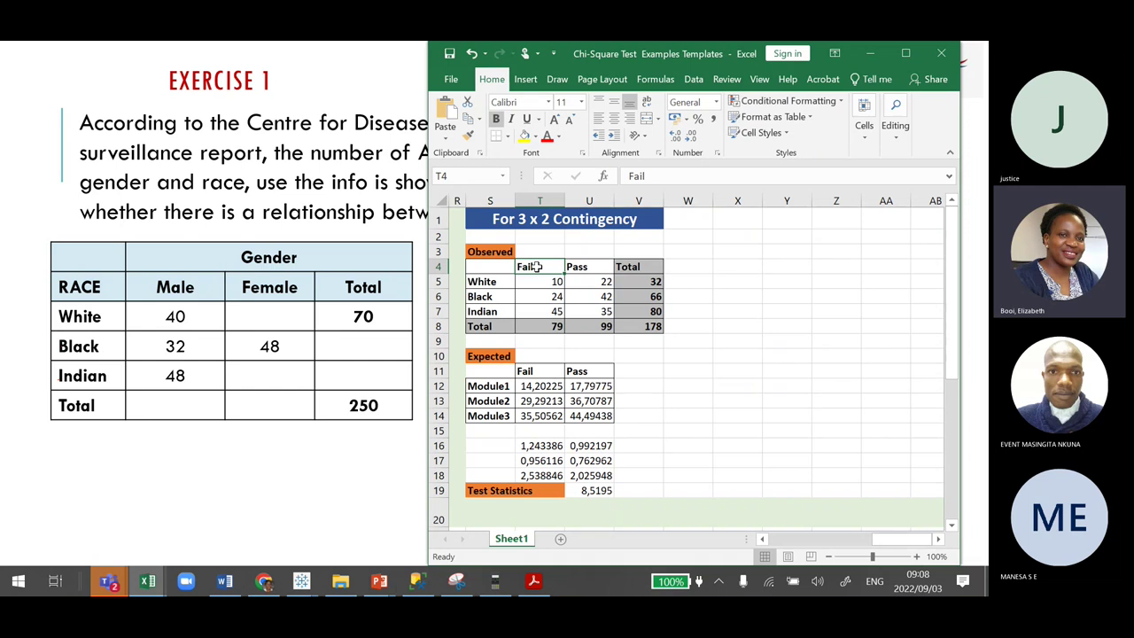
text(M)
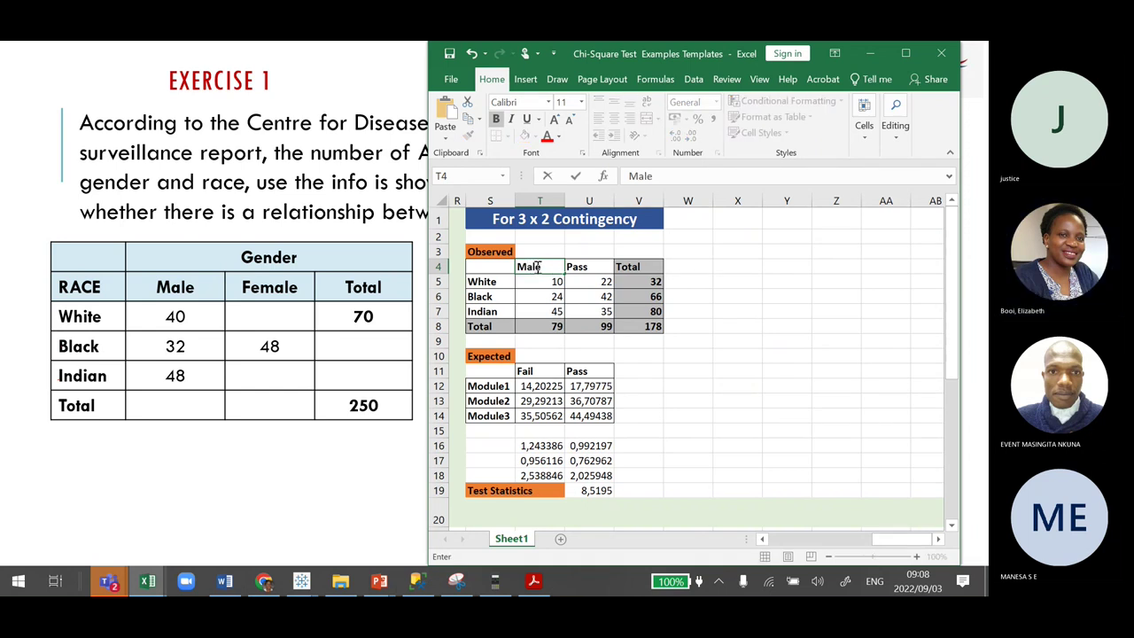
text(ale)
click(585, 266)
text(F)
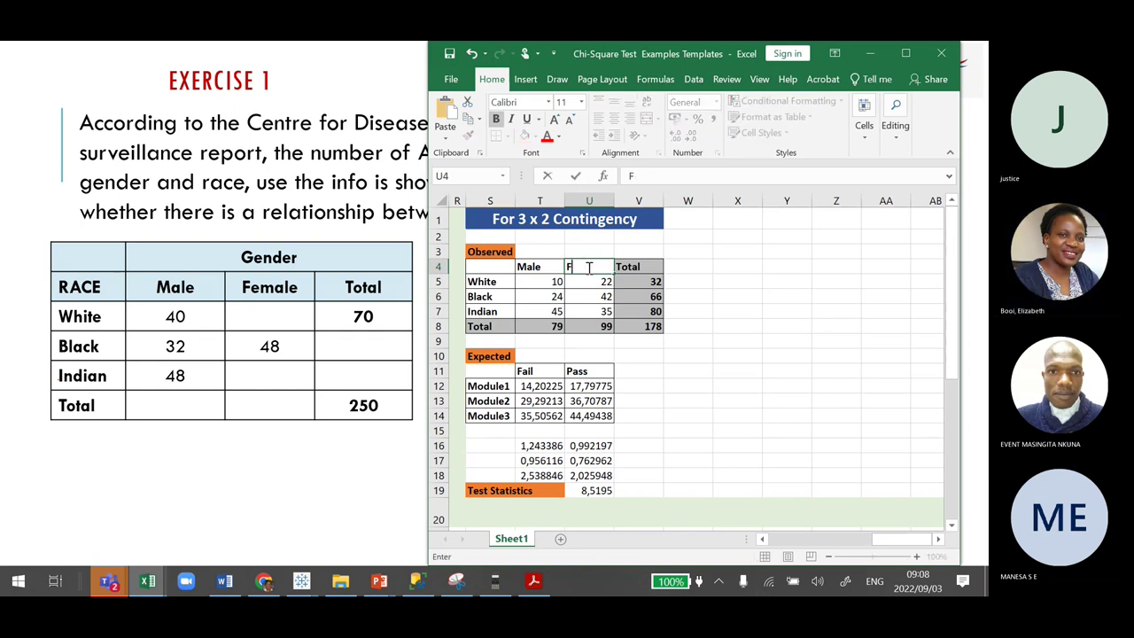
text(emale)
click(653, 326)
click(669, 363)
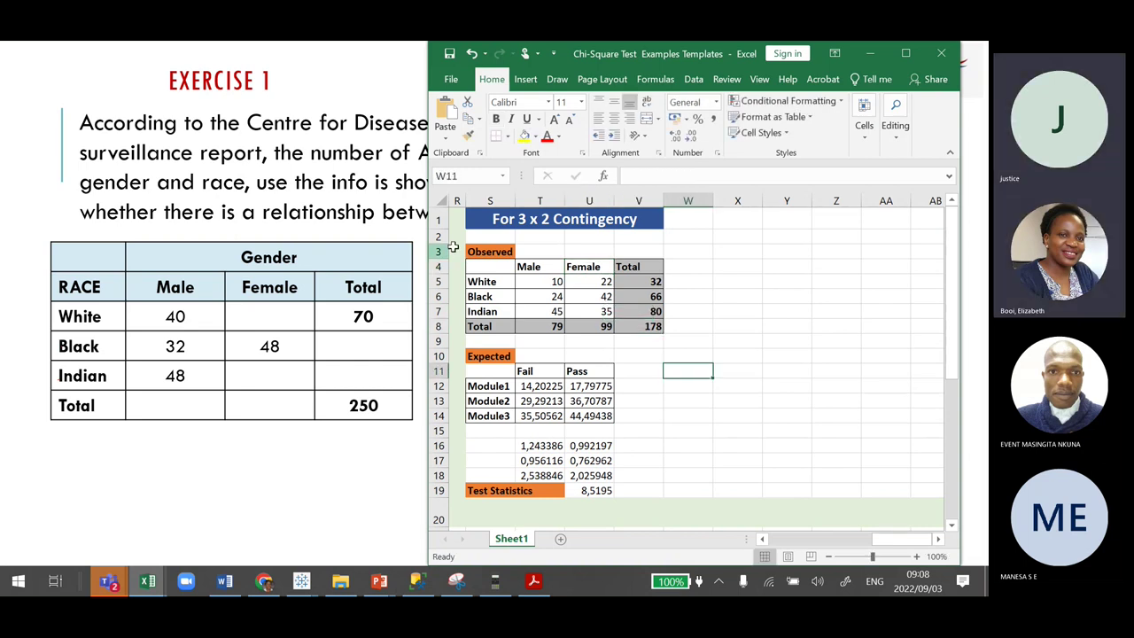
Clear the sample counts in cells T5:U7 of the observed table, keeping the total formulas
click(536, 277)
drag(536, 278, 577, 309)
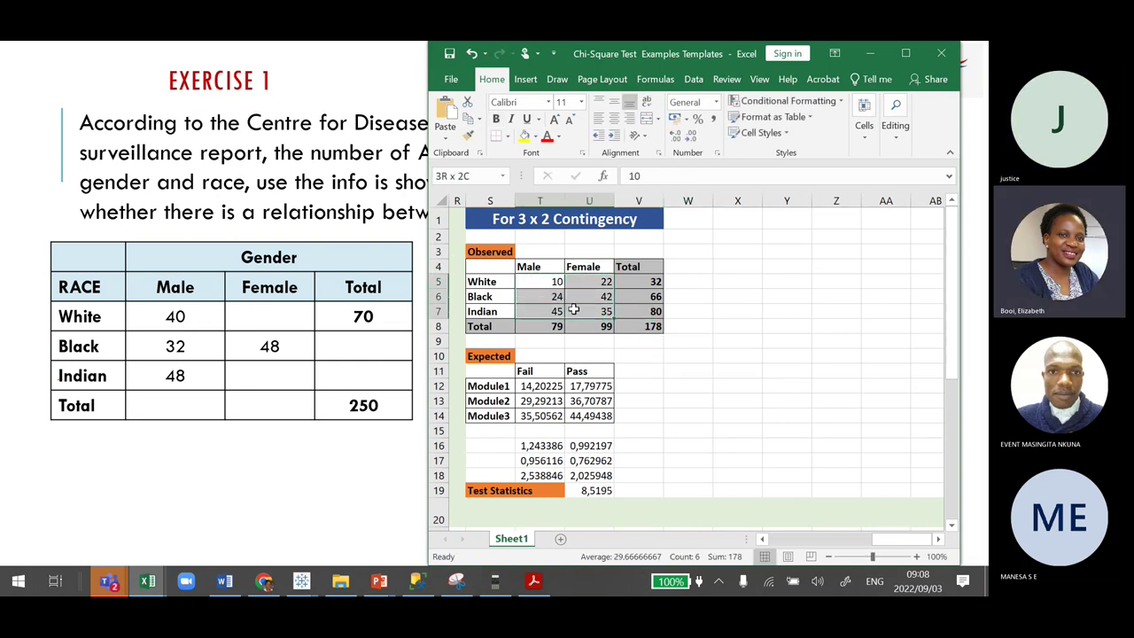
key(Delete)
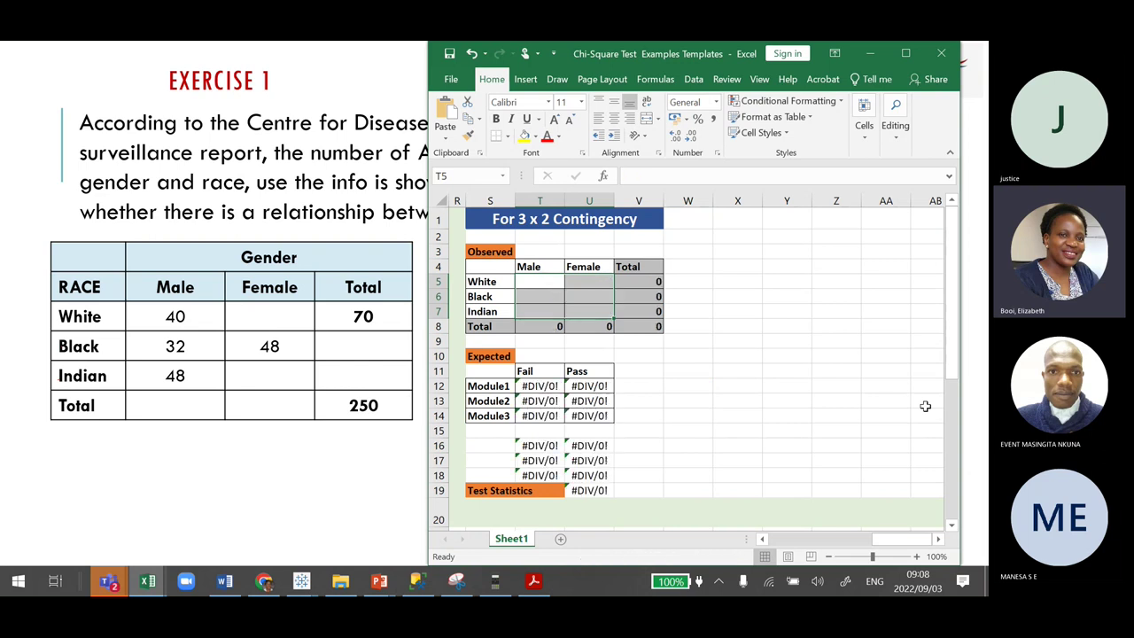
click(543, 286)
drag(524, 280, 590, 307)
click(764, 381)
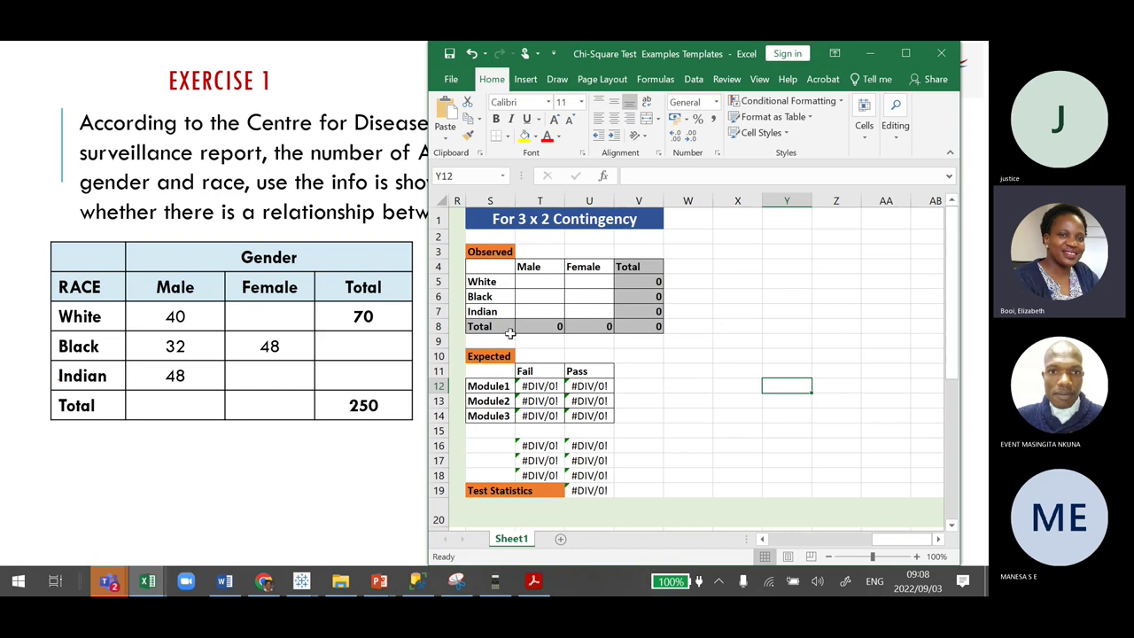
Enter the Male counts 40, 32 and 48 for White, Black and Indian in the observed table
click(535, 280)
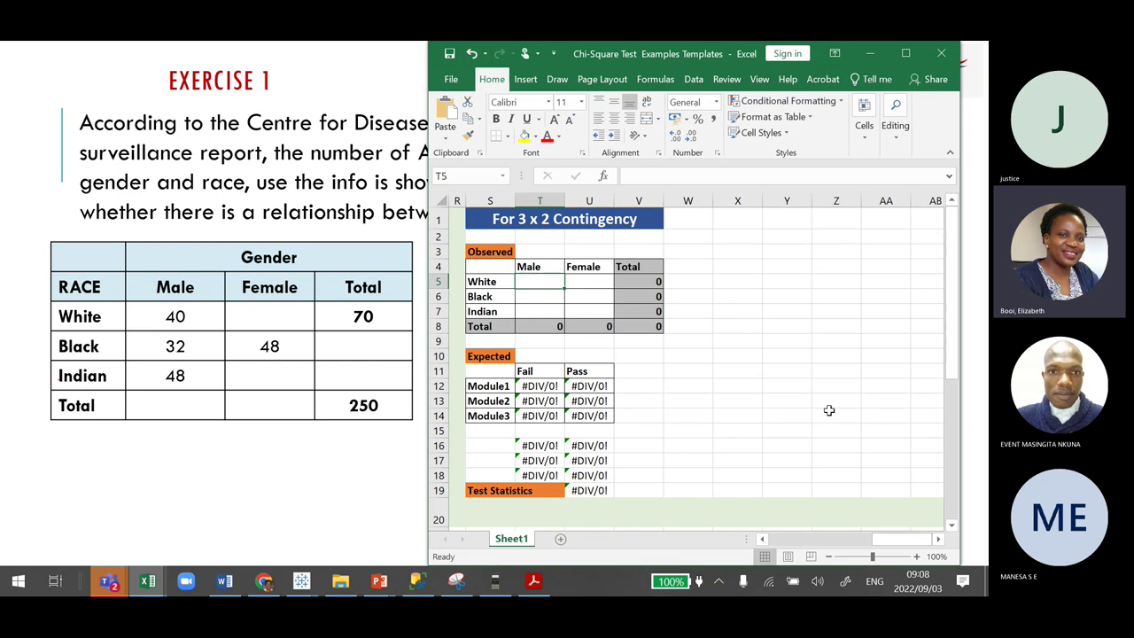
text(4)
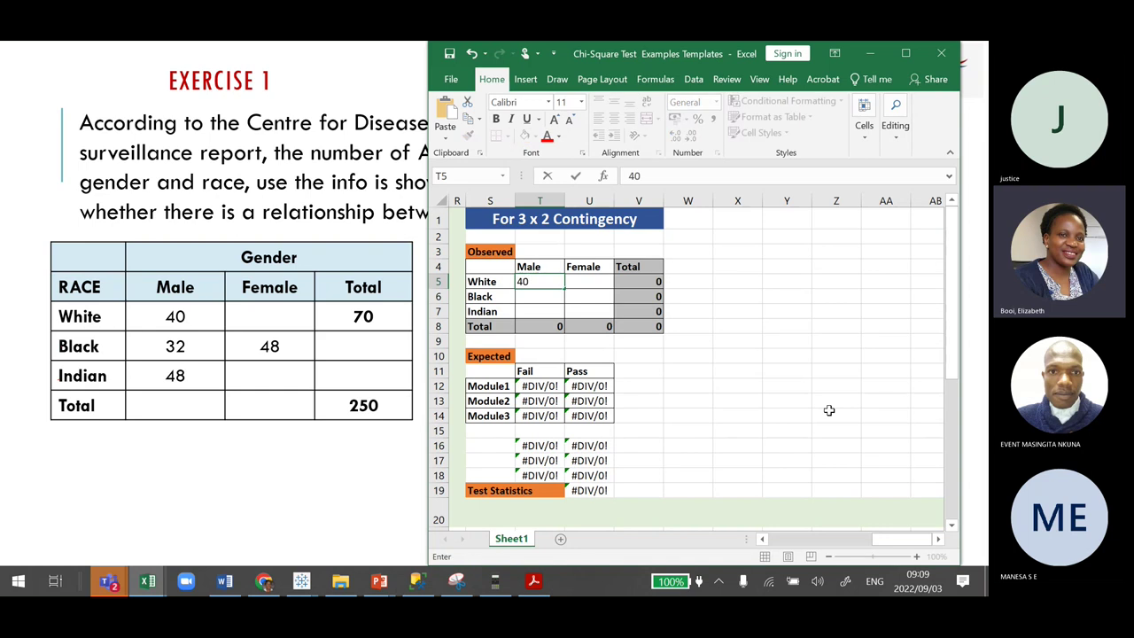
text(0)
click(542, 294)
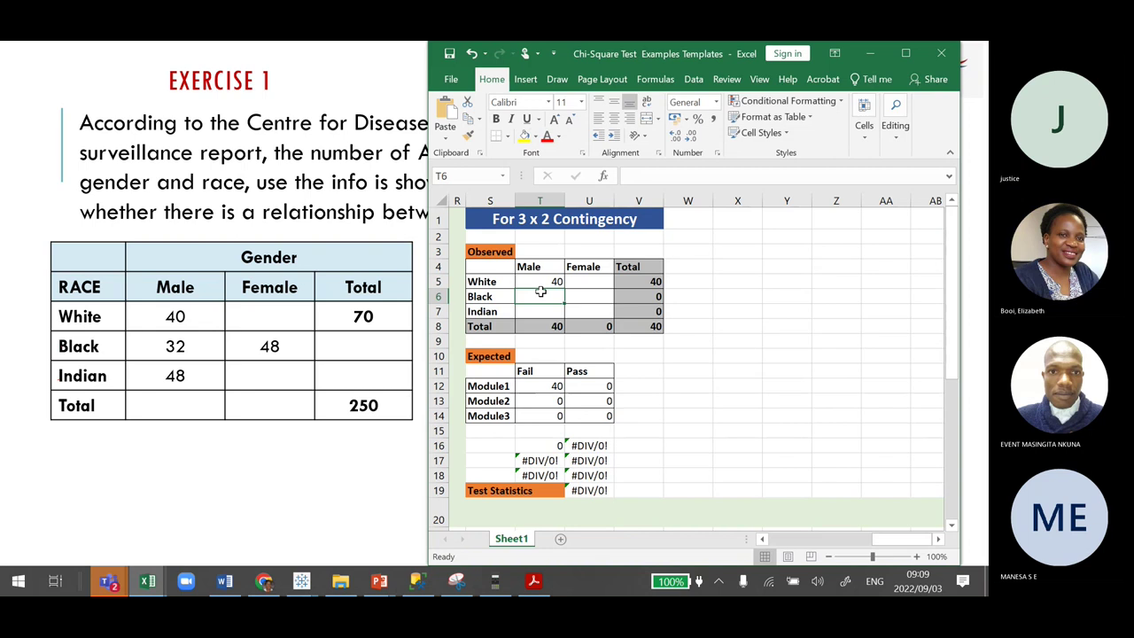
text(32)
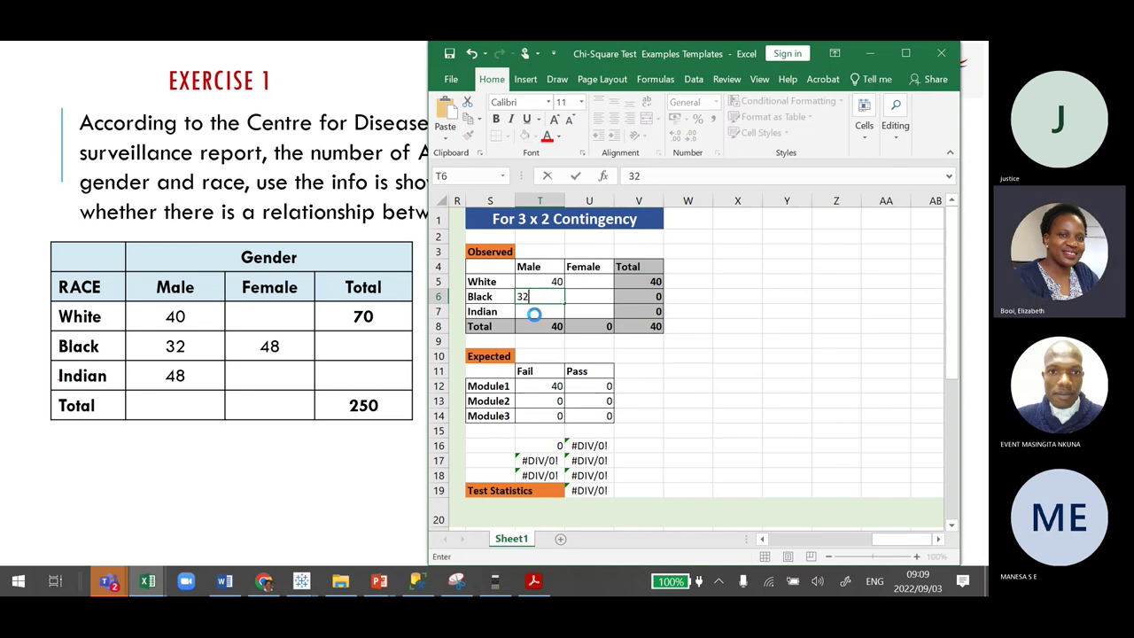
click(534, 313)
text(48)
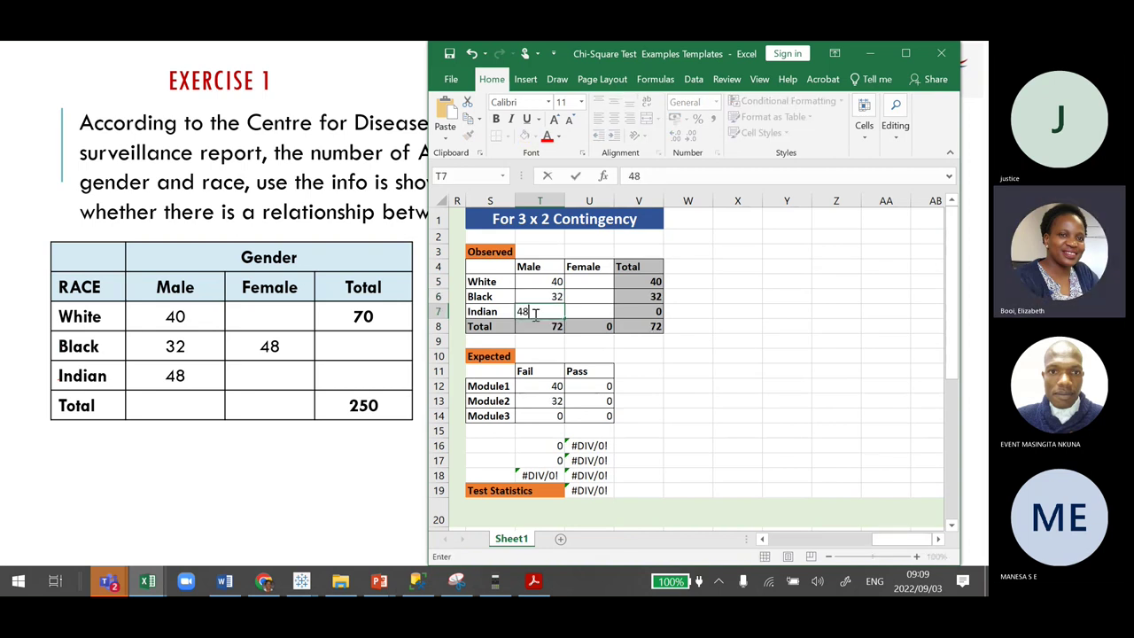
click(744, 373)
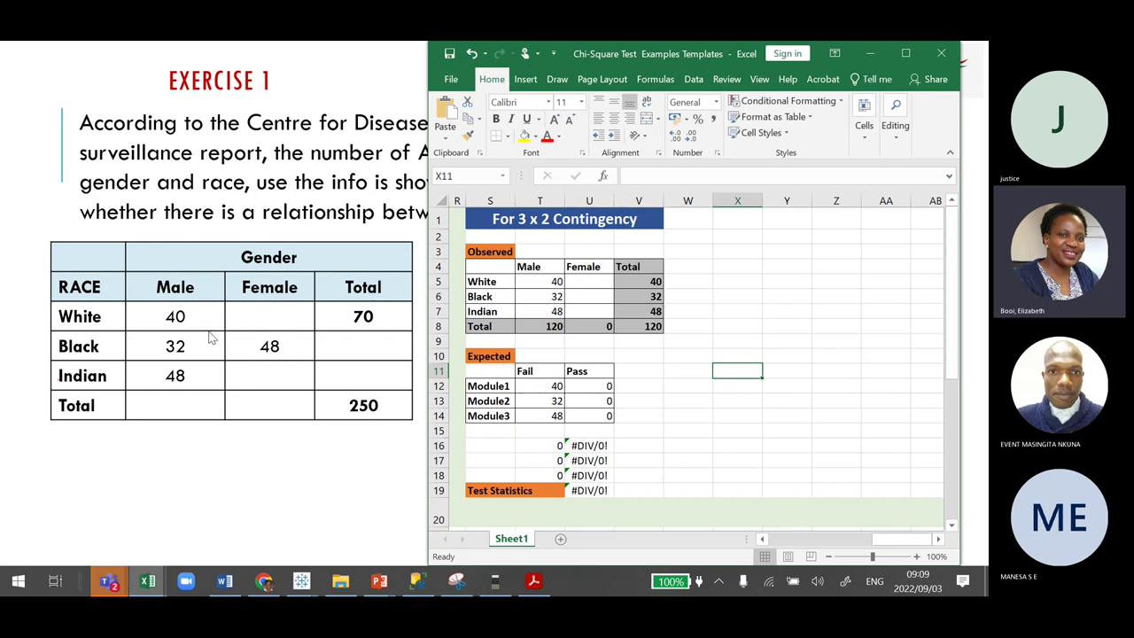
Enter the Female counts 30 for White and 48 for Black in the observed table
click(585, 281)
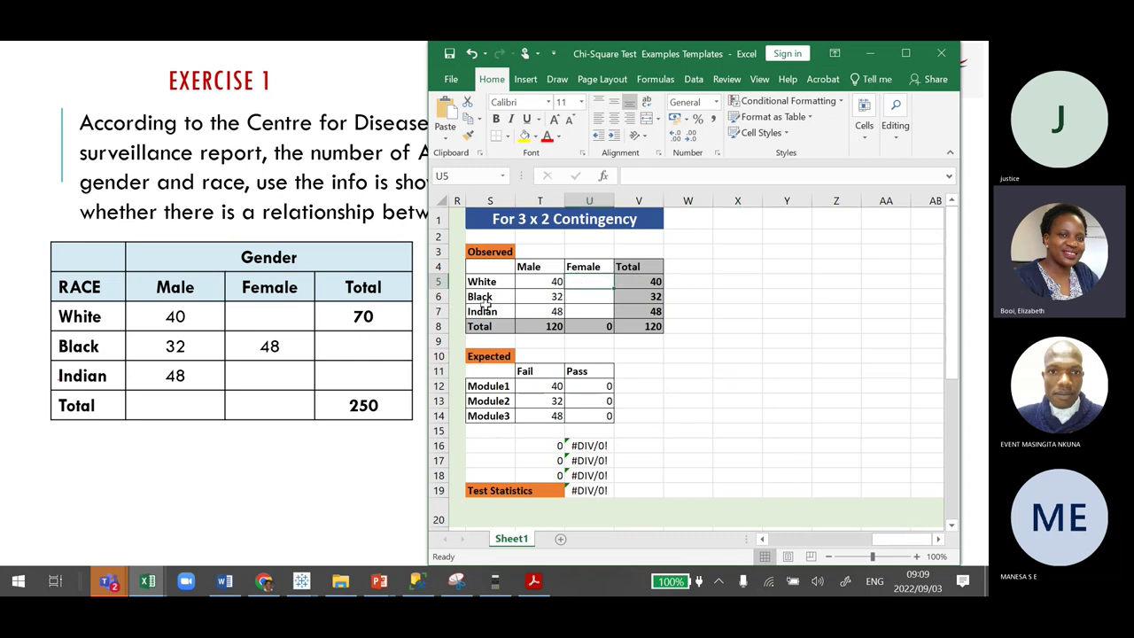
text(30)
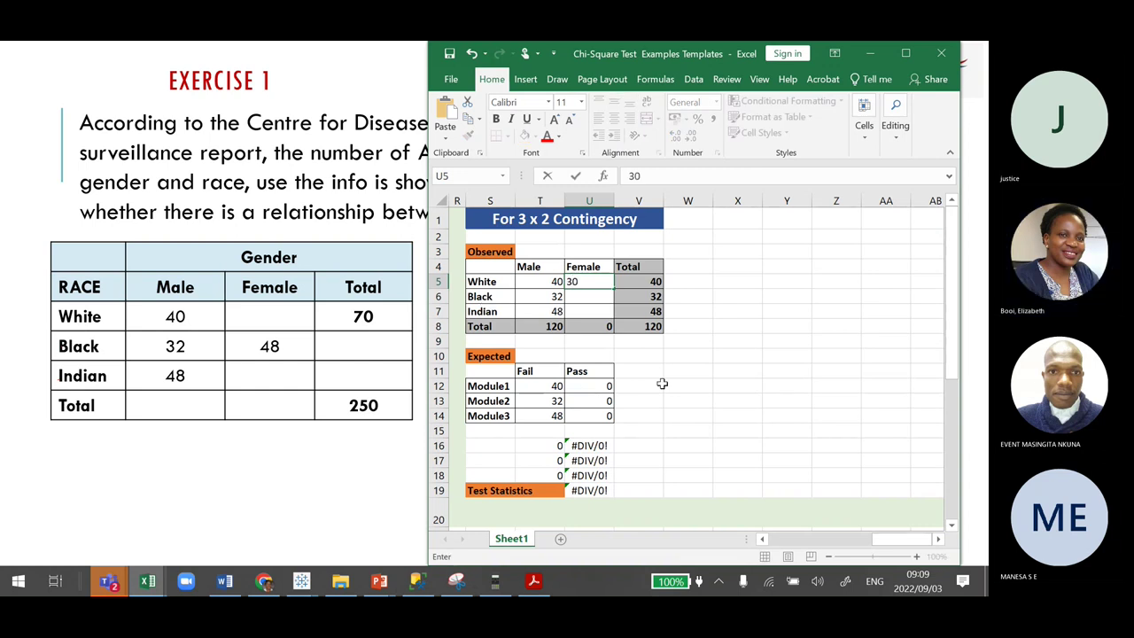
click(699, 428)
click(642, 281)
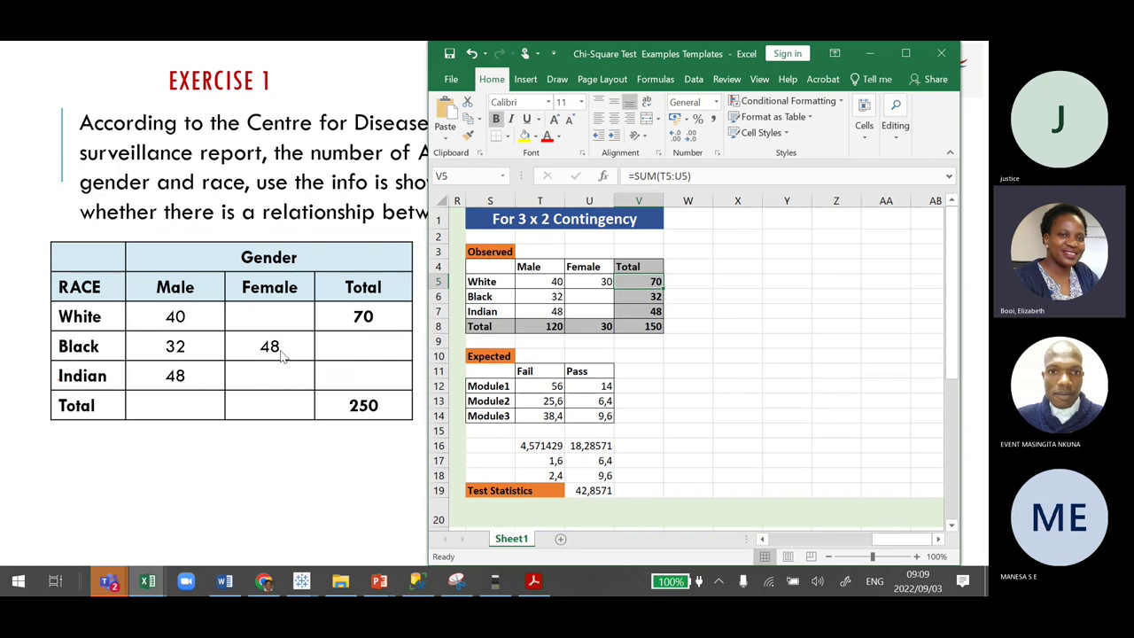
click(584, 299)
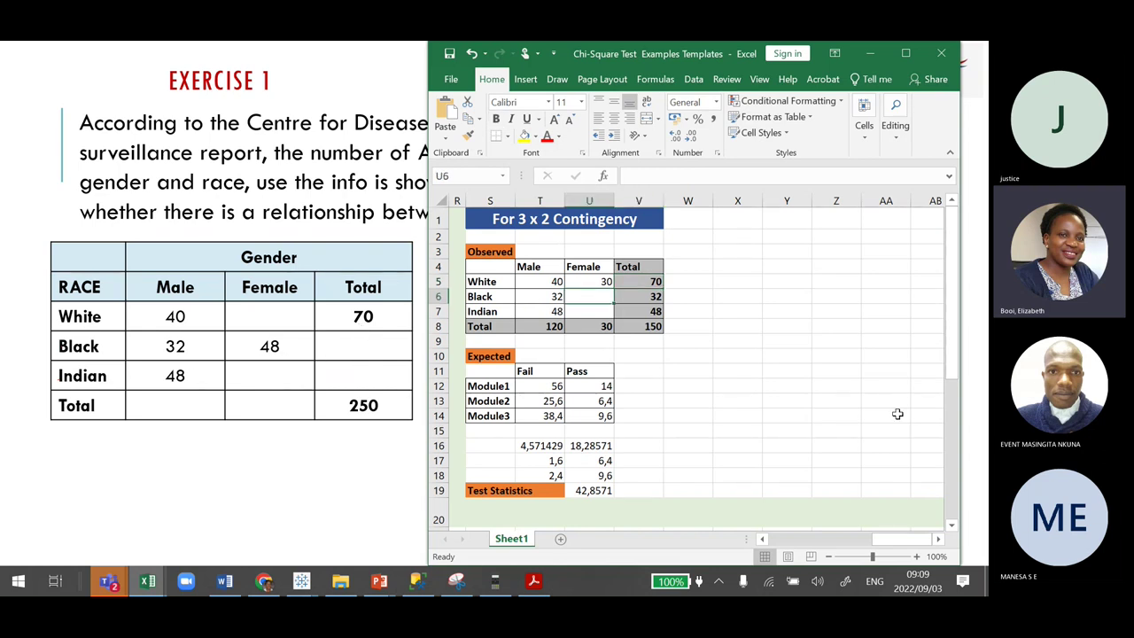
text(48)
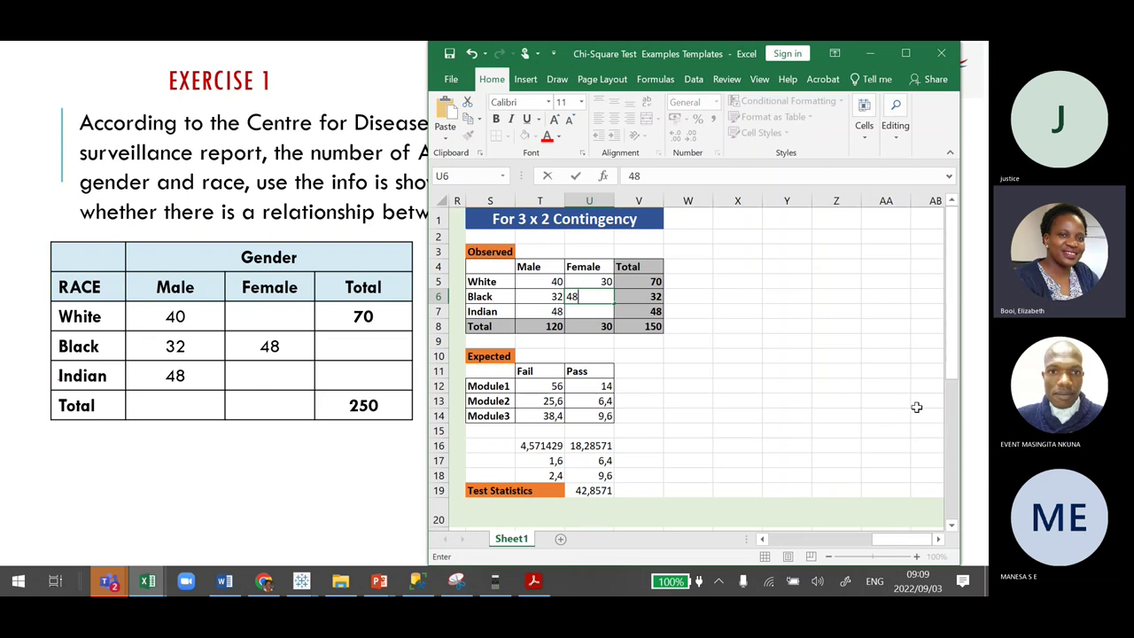
click(764, 390)
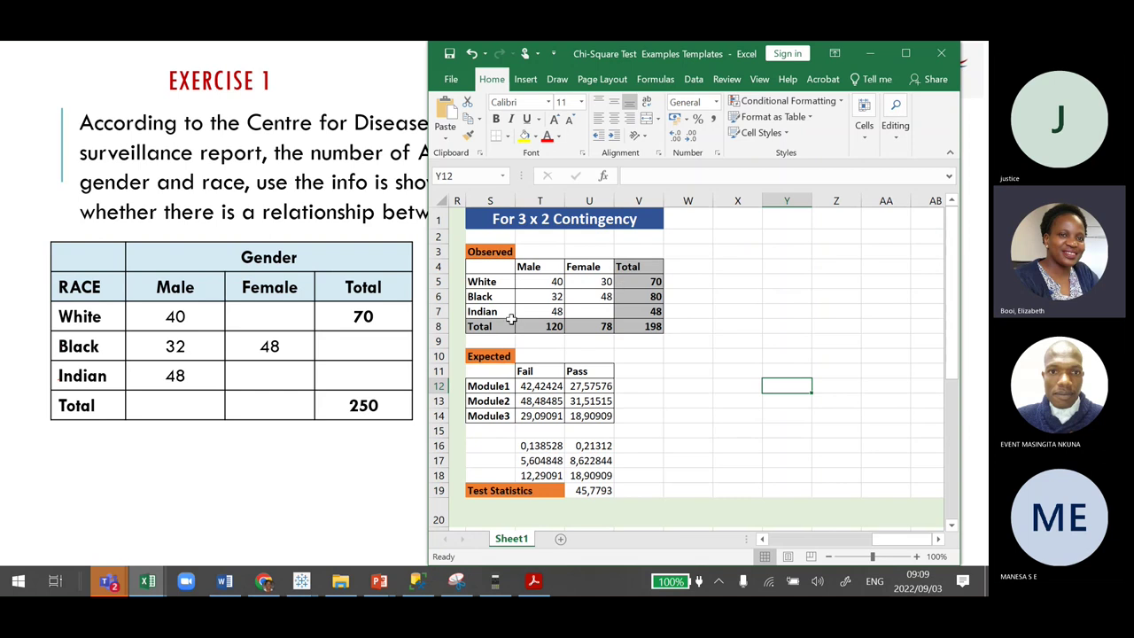
Check the observed table's Male total, then switch to the slide and handwrite 120 in the Male total cell
click(579, 311)
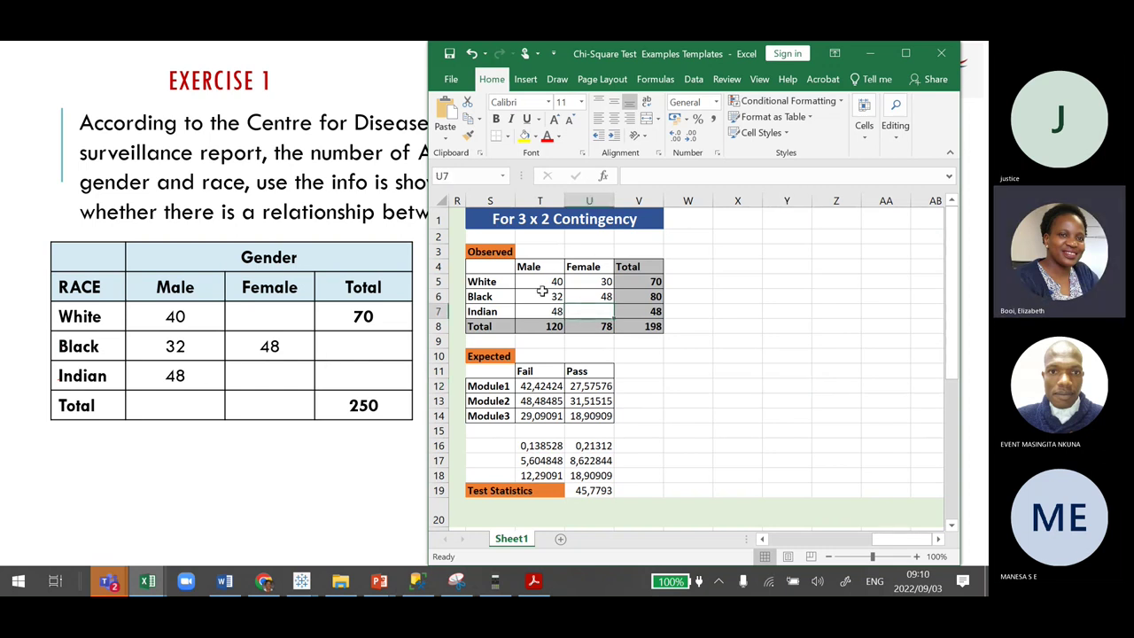
click(542, 327)
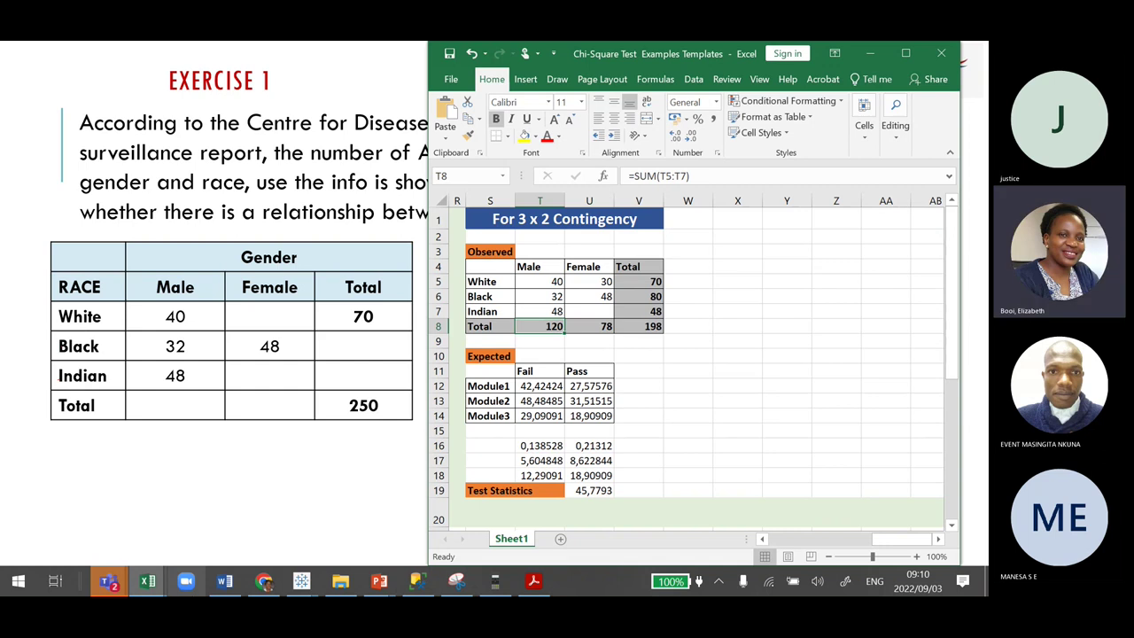
click(147, 582)
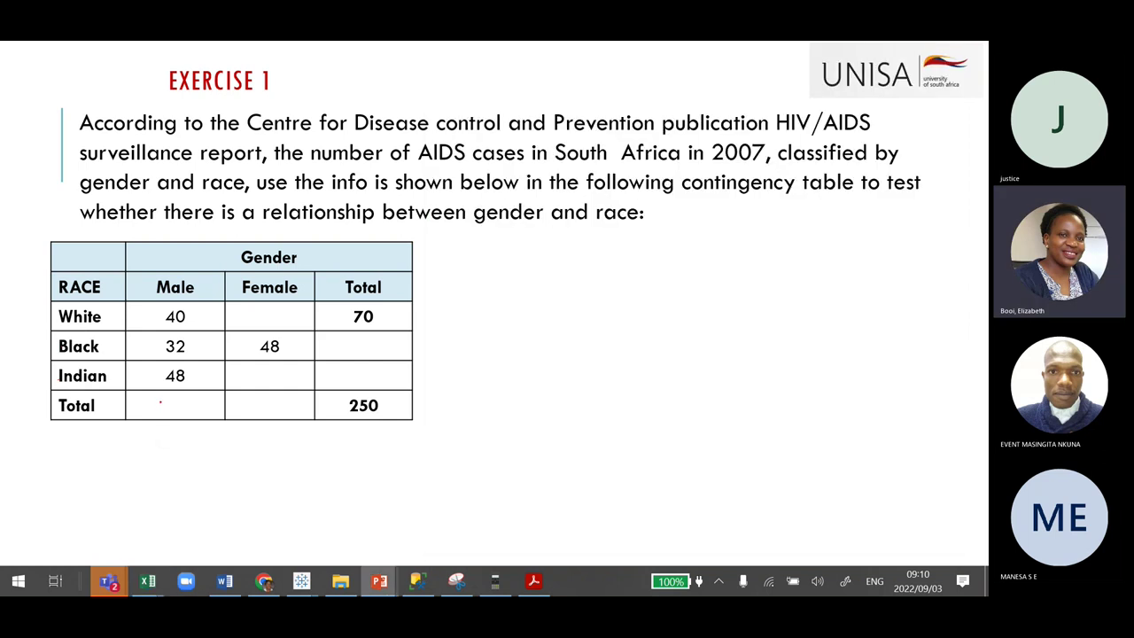
drag(158, 397, 158, 415)
drag(163, 401, 183, 414)
mouse_move(188, 401)
mouse_down()
mouse_move(181, 409)
mouse_move(189, 399)
mouse_up()
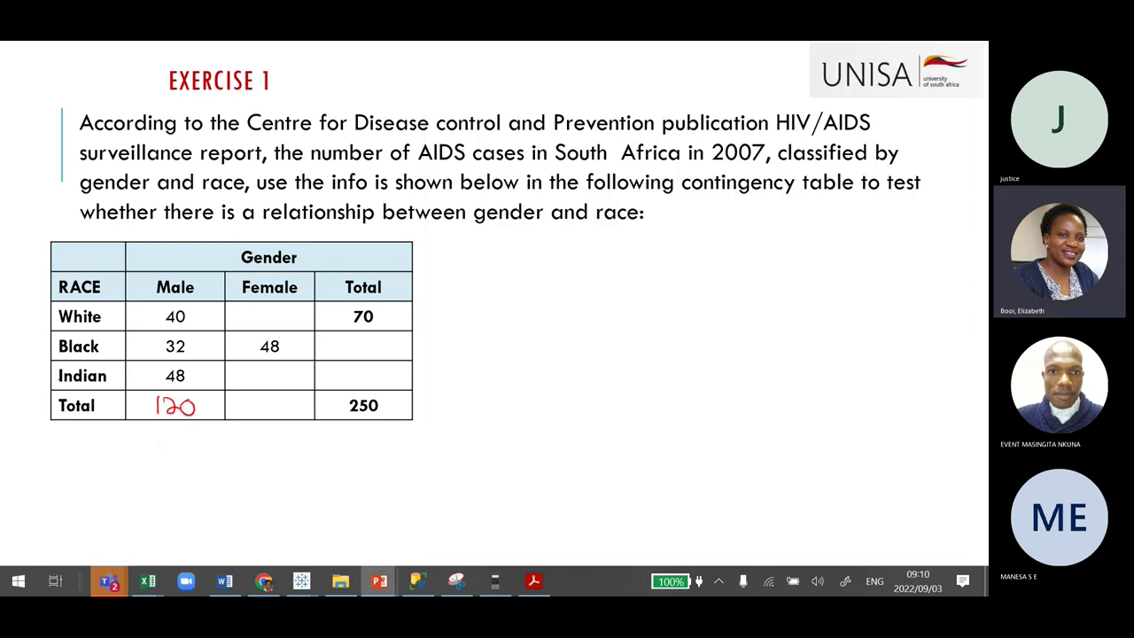
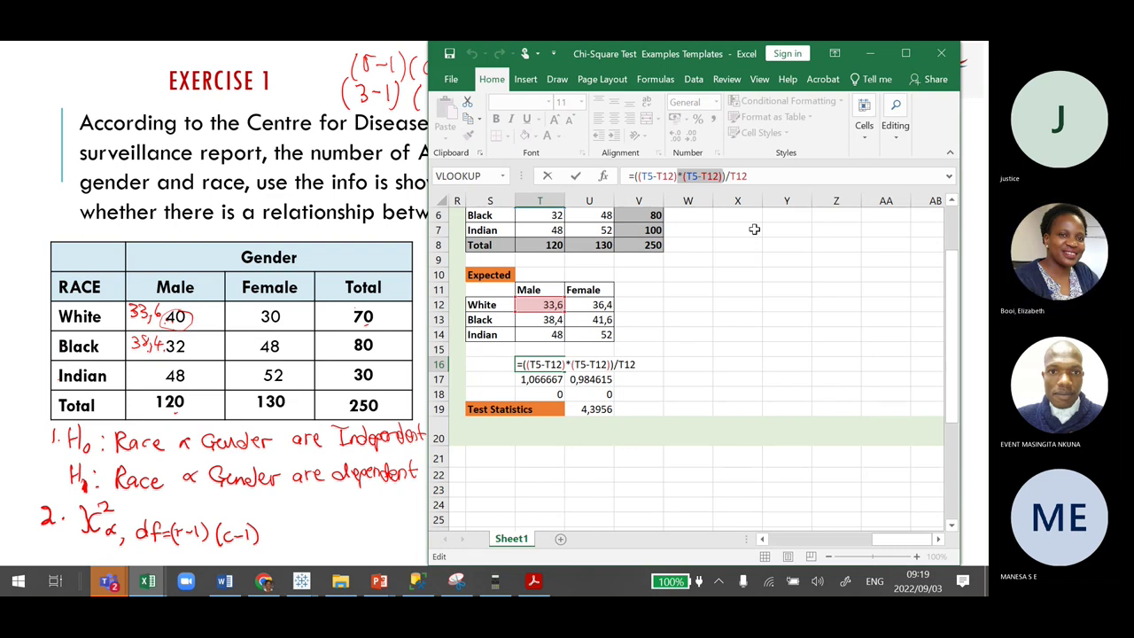
Replace the repeated product in cell T16 with a square, making the formula =((T5-T12)^2)/T12
text(^)
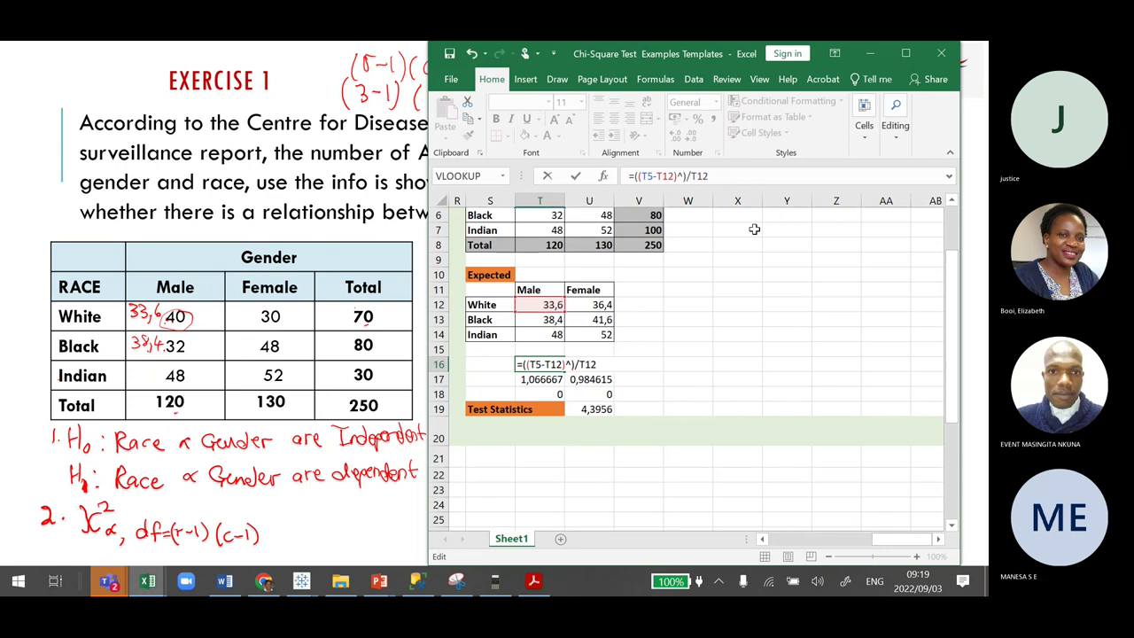
text(2)
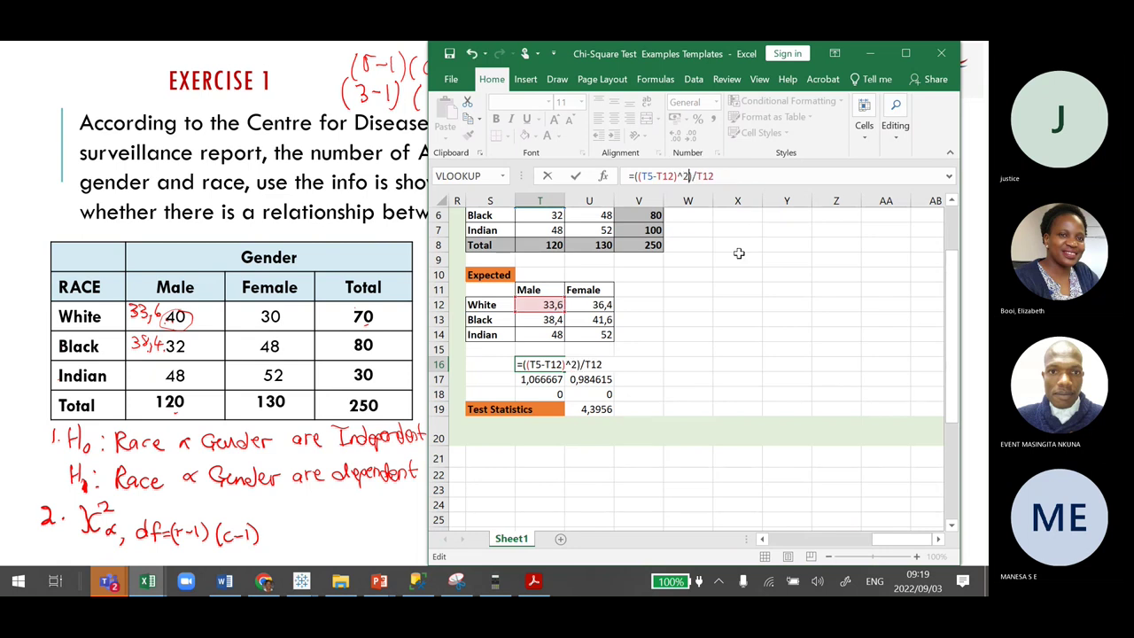
key(ctrl+Return)
key(Return)
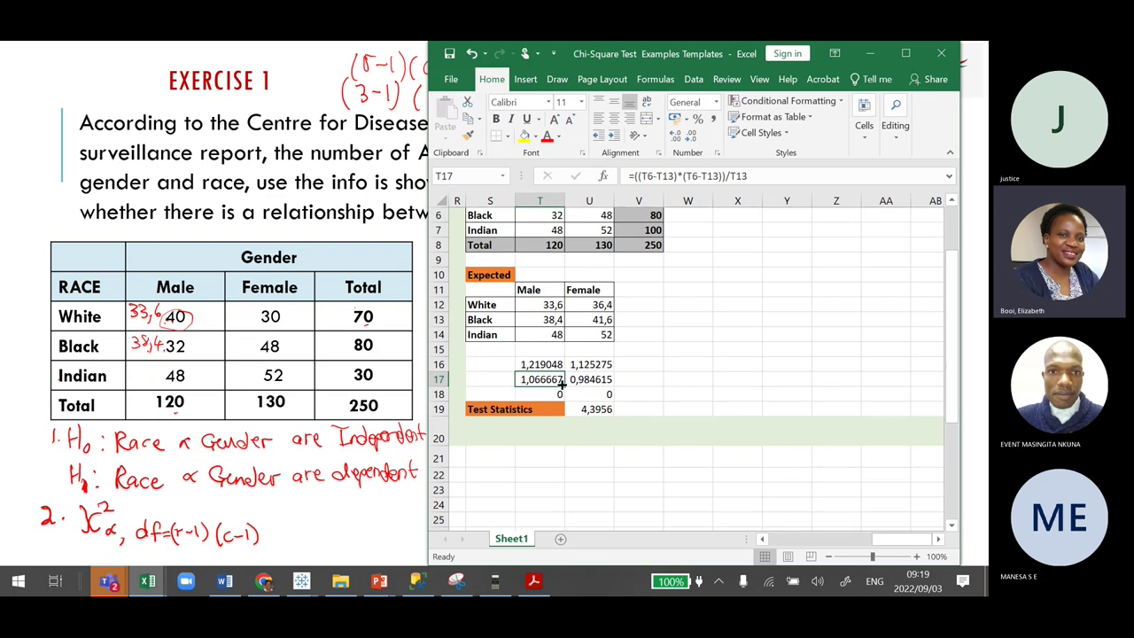
Rewrite the formula in cell U16 with a square as =((U5-U12)^2)/U12
double_click(592, 363)
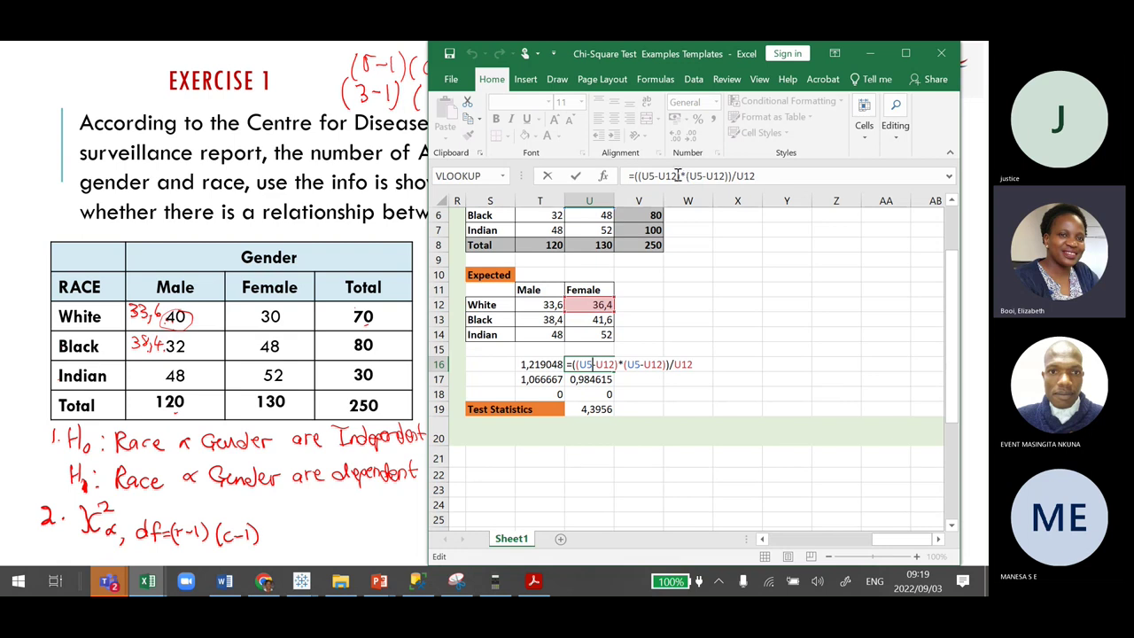
drag(681, 175, 729, 175)
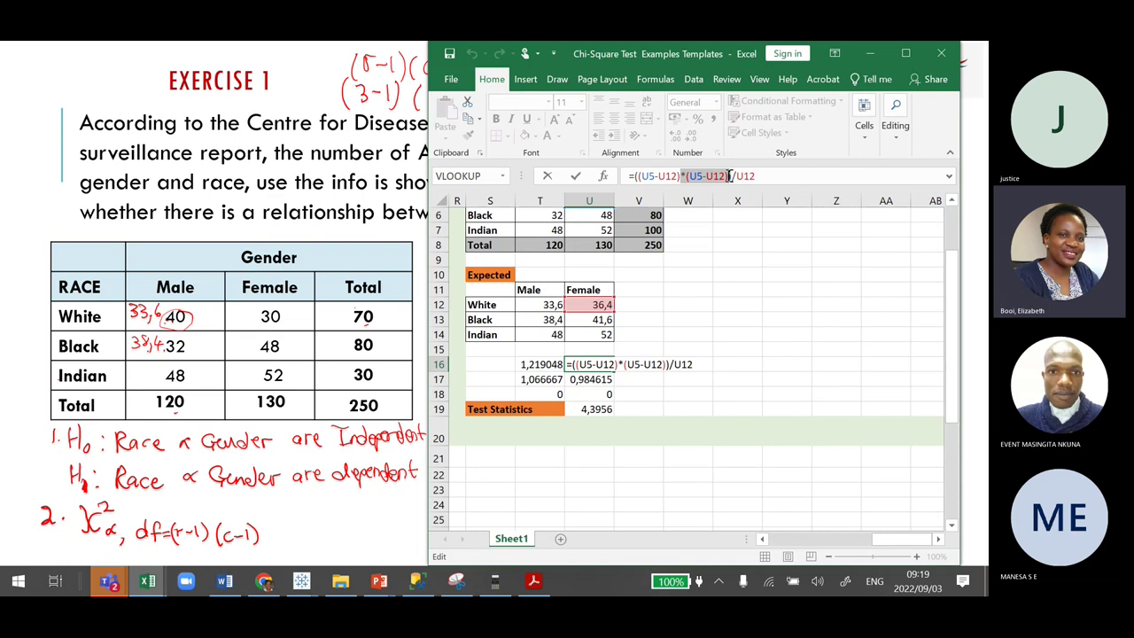
text(^2)
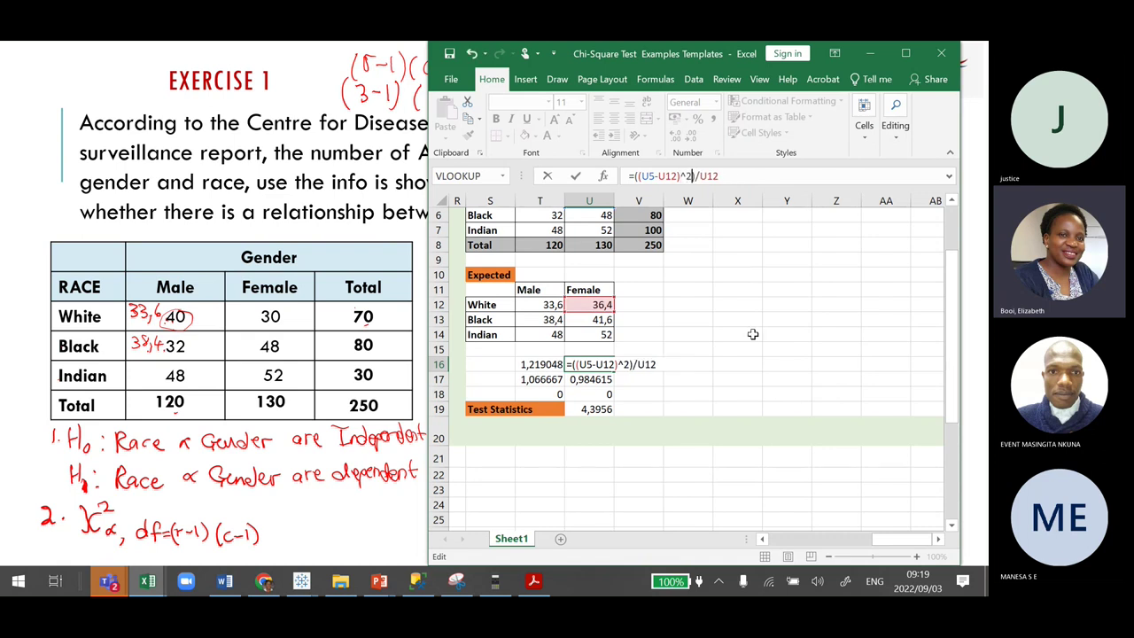
key(Return)
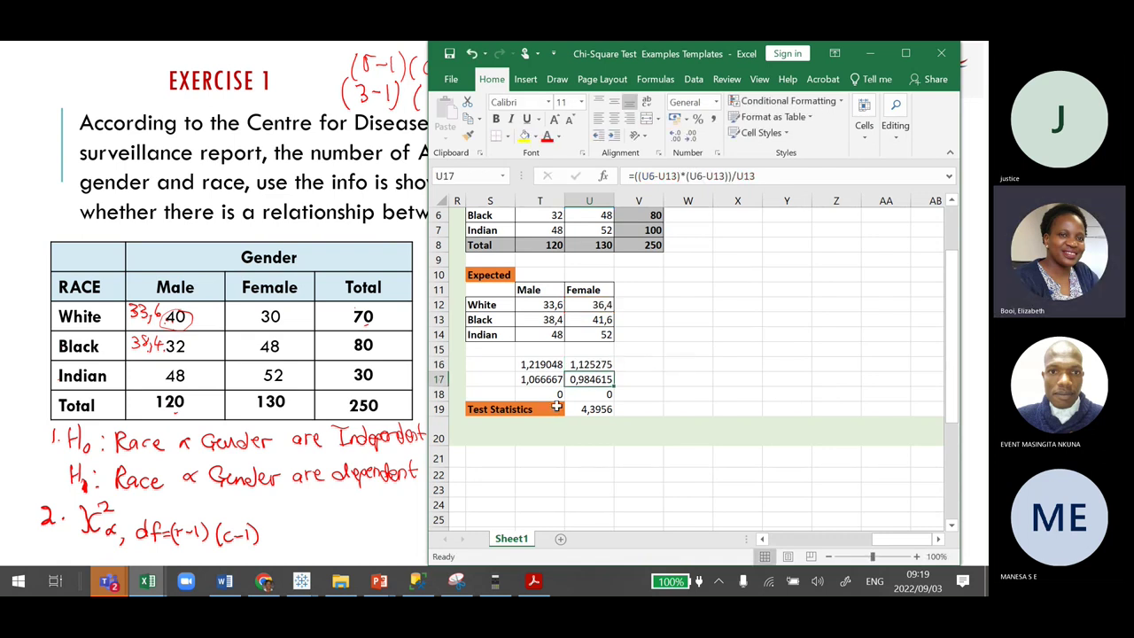
Examine the chi-square component formulas in T16:U18 and the formula behind the test statistic in U19
click(547, 364)
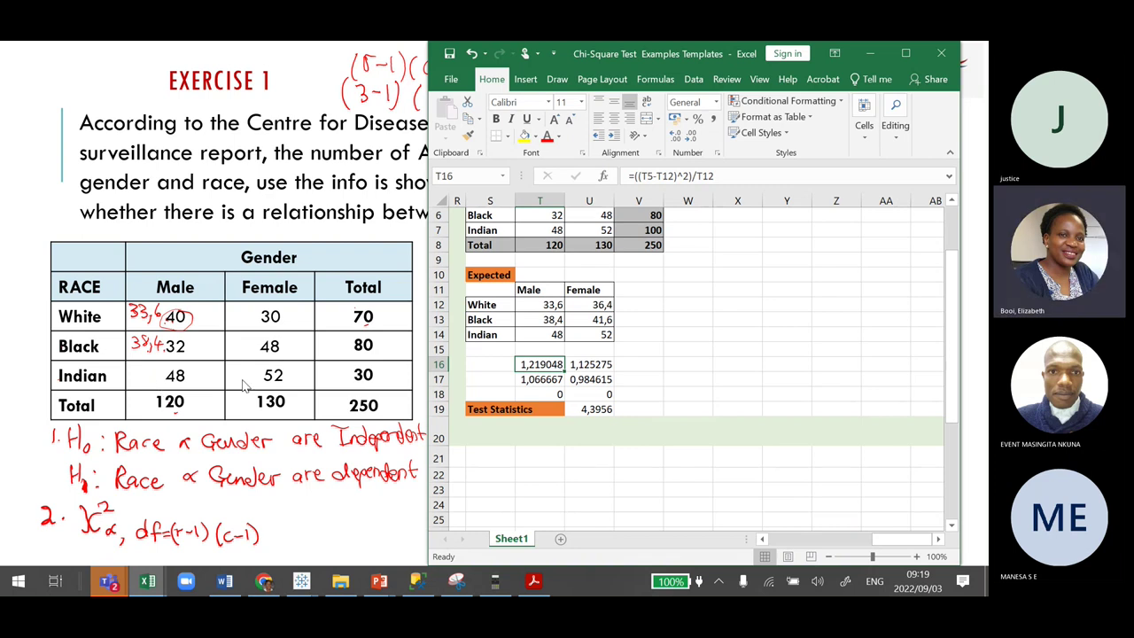
click(542, 394)
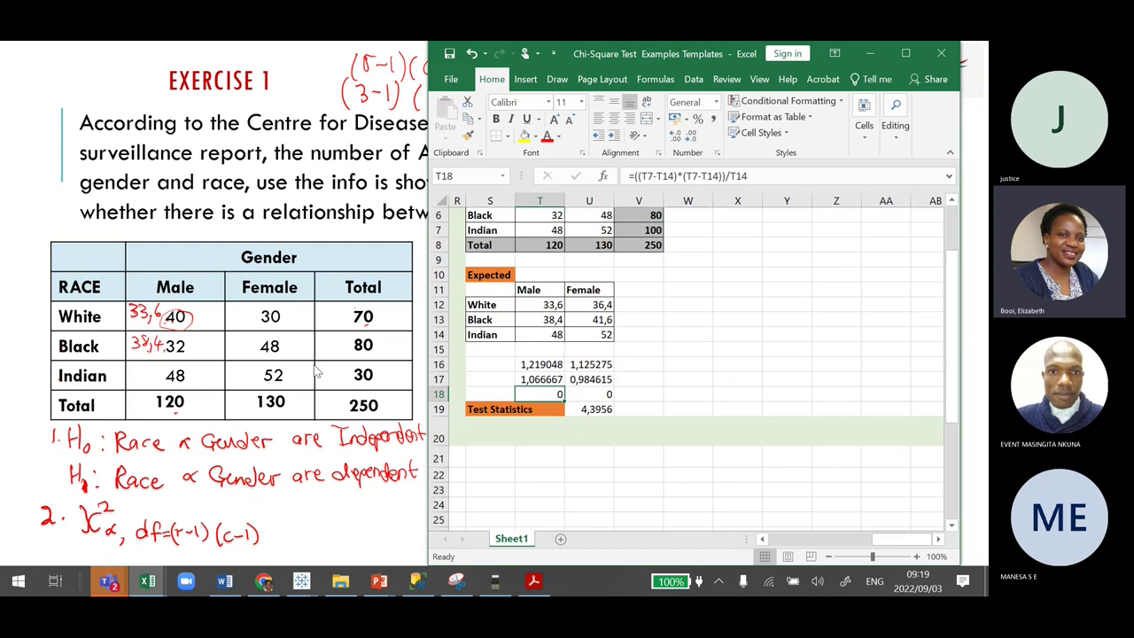
click(580, 395)
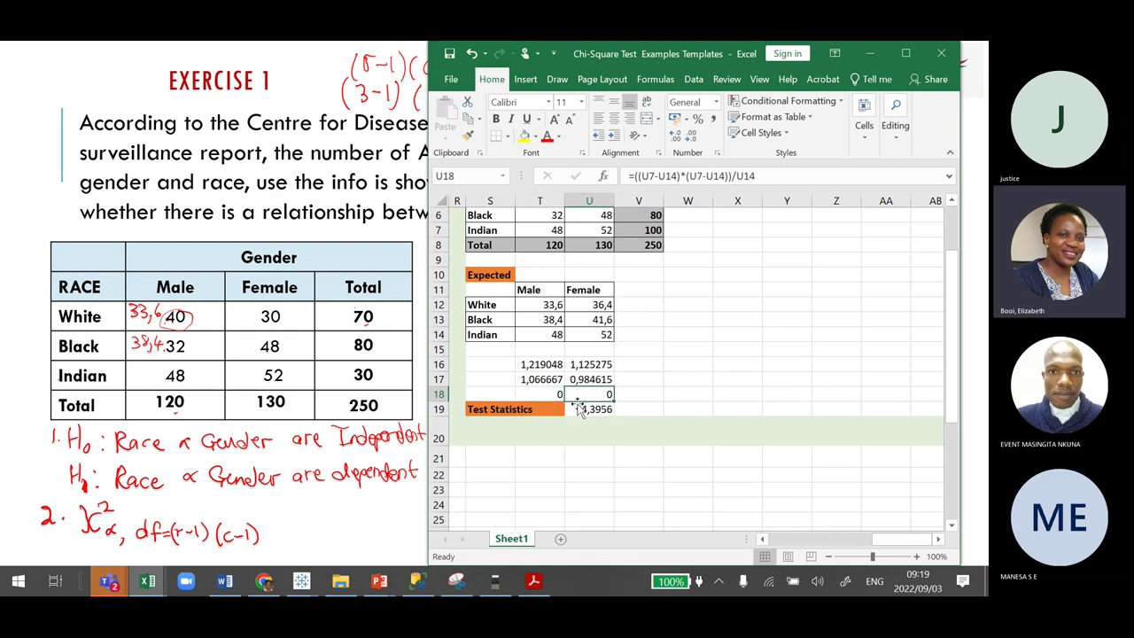
click(667, 396)
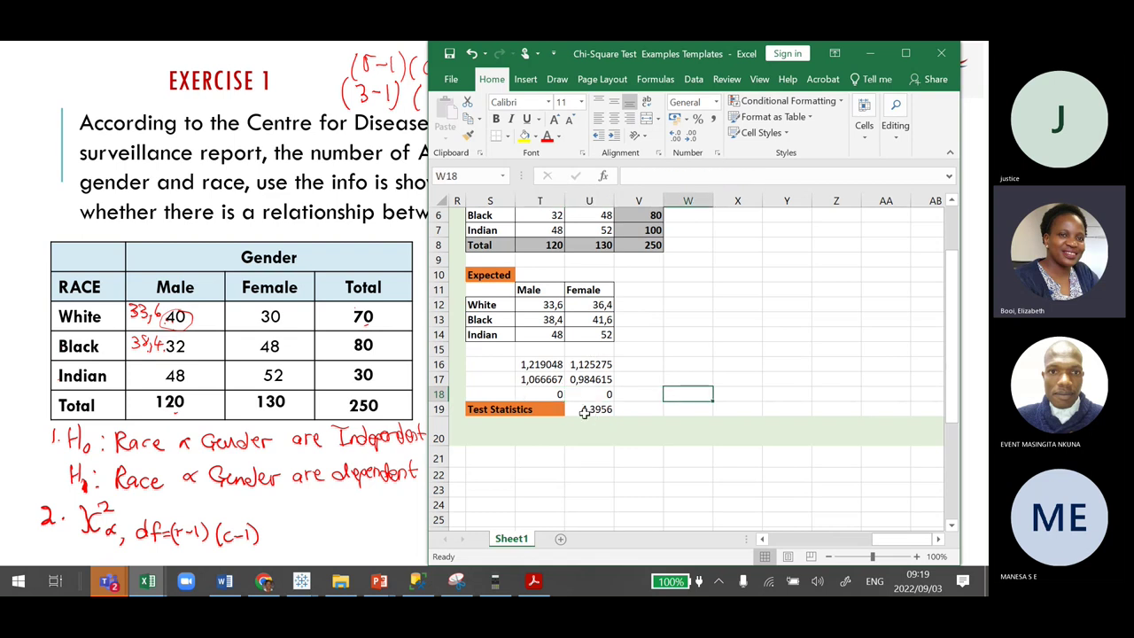
drag(532, 363, 603, 394)
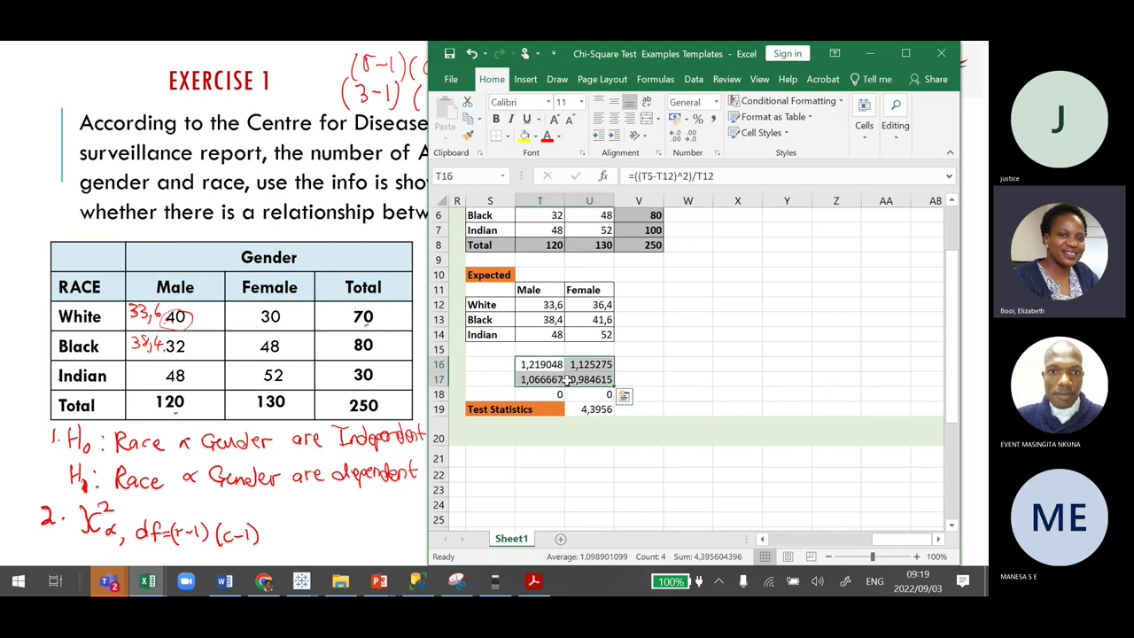
click(590, 409)
double_click(589, 408)
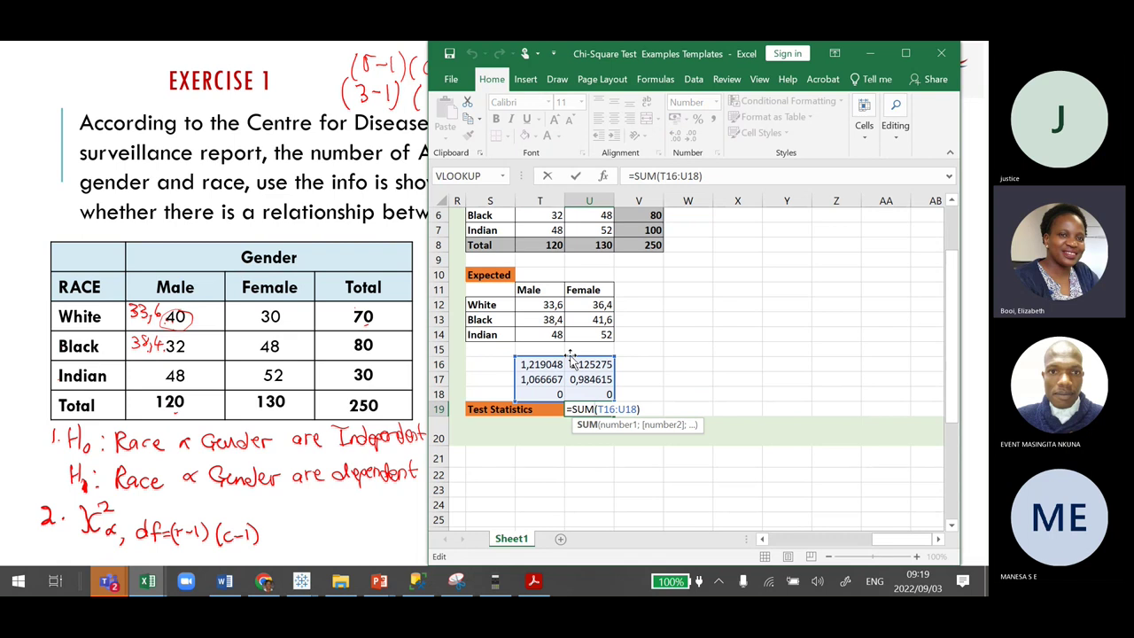
Switch to the slide and erase the handwritten worked term (40 − 33,6)²/33,6 below the chi-square formula
click(342, 527)
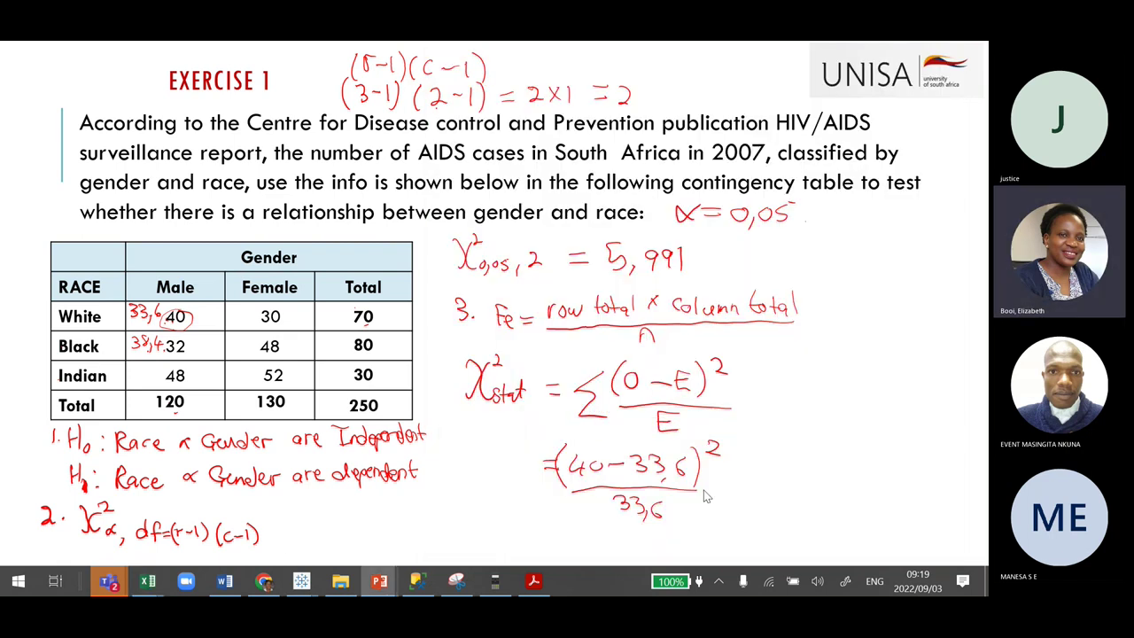
drag(723, 484, 764, 488)
mouse_move(620, 489)
mouse_down()
mouse_move(567, 470)
mouse_move(587, 451)
mouse_move(634, 503)
mouse_move(674, 477)
mouse_move(657, 511)
mouse_move(658, 497)
mouse_move(717, 476)
mouse_move(718, 493)
mouse_up()
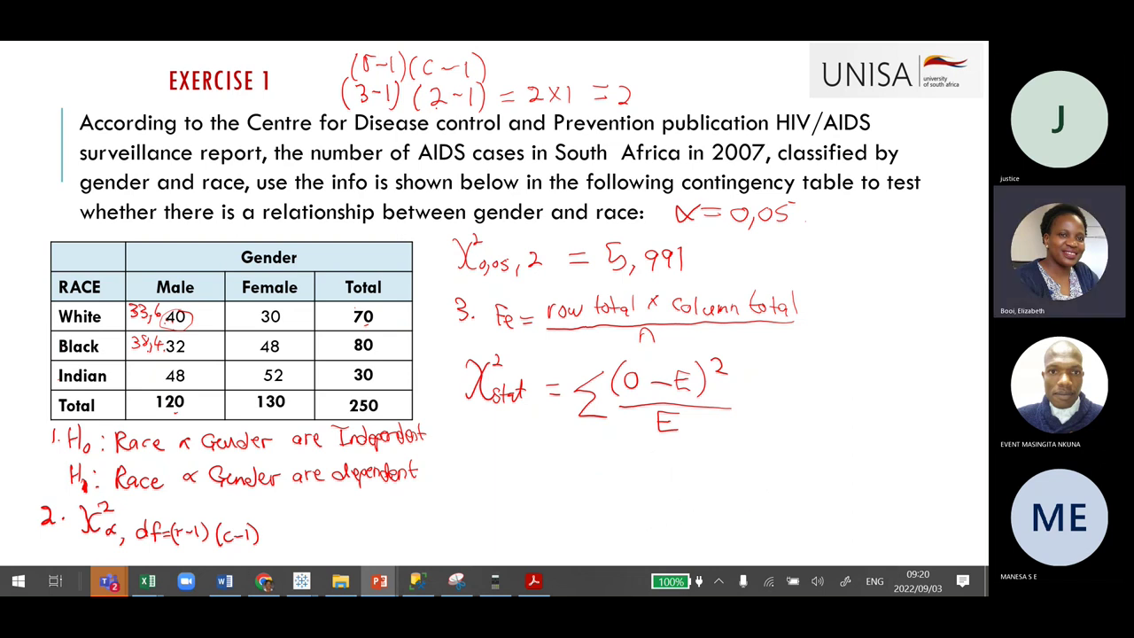
Handwrite an equals sign after the chi-square statistic formula and switch back to the Chi-Square Test Examples Templates workbook
key(ctrl+p)
drag(752, 391, 775, 392)
drag(755, 400, 778, 402)
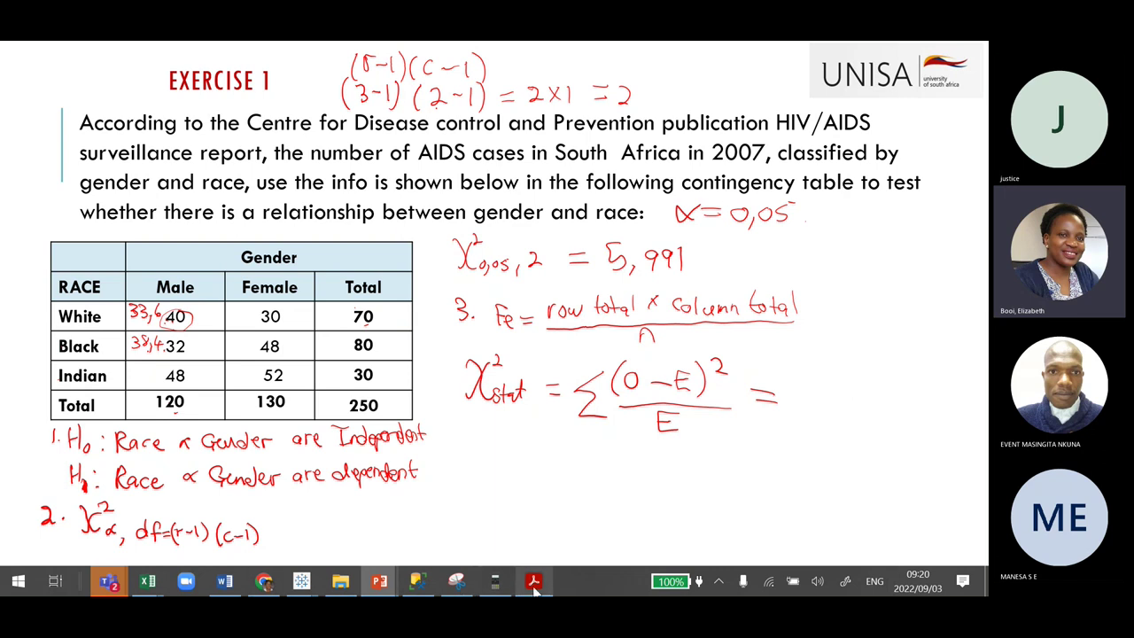
mouse_move(148, 580)
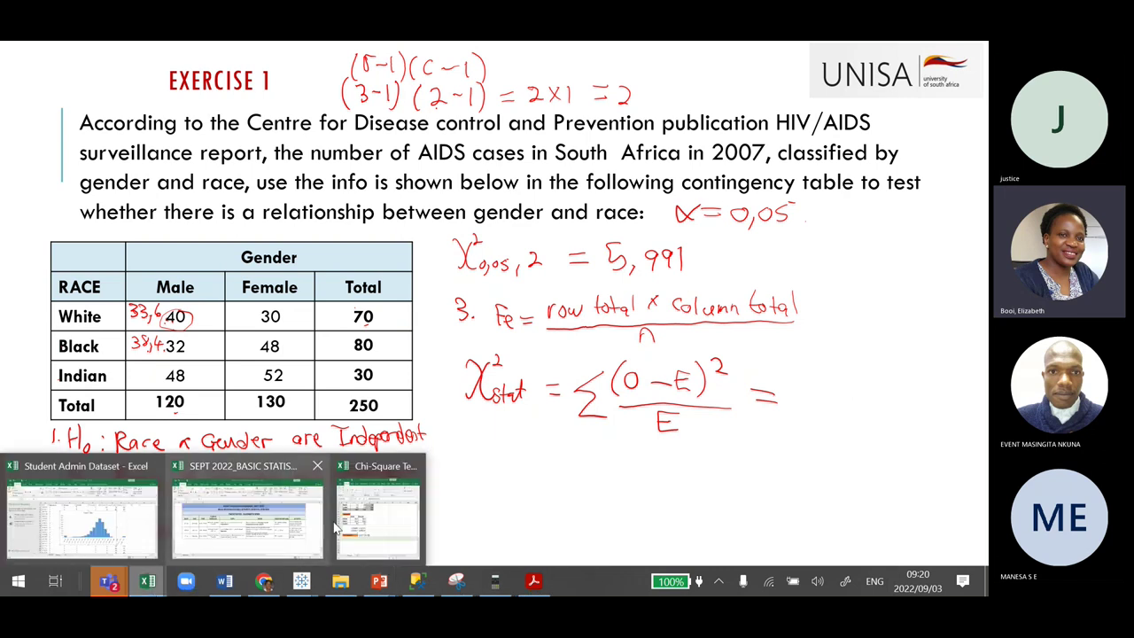
click(379, 519)
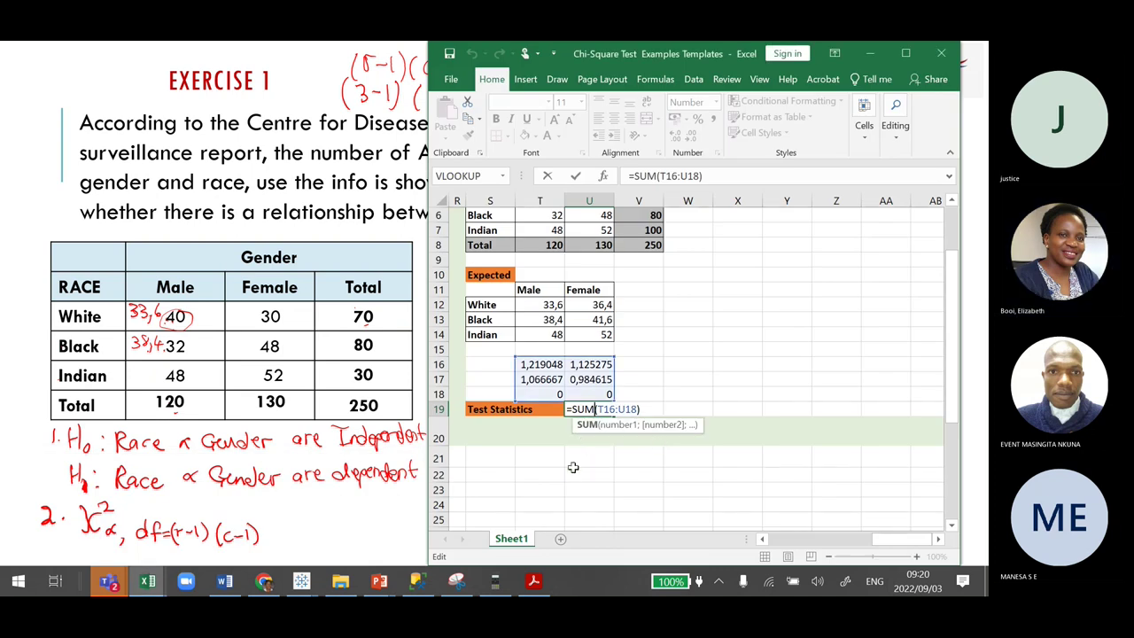
Confirm the =SUM(T16:U18) formula in U19, switch to the slide and handwrite 4,3956 and its equals sign as the chi-square statistic
key(ctrl+Return)
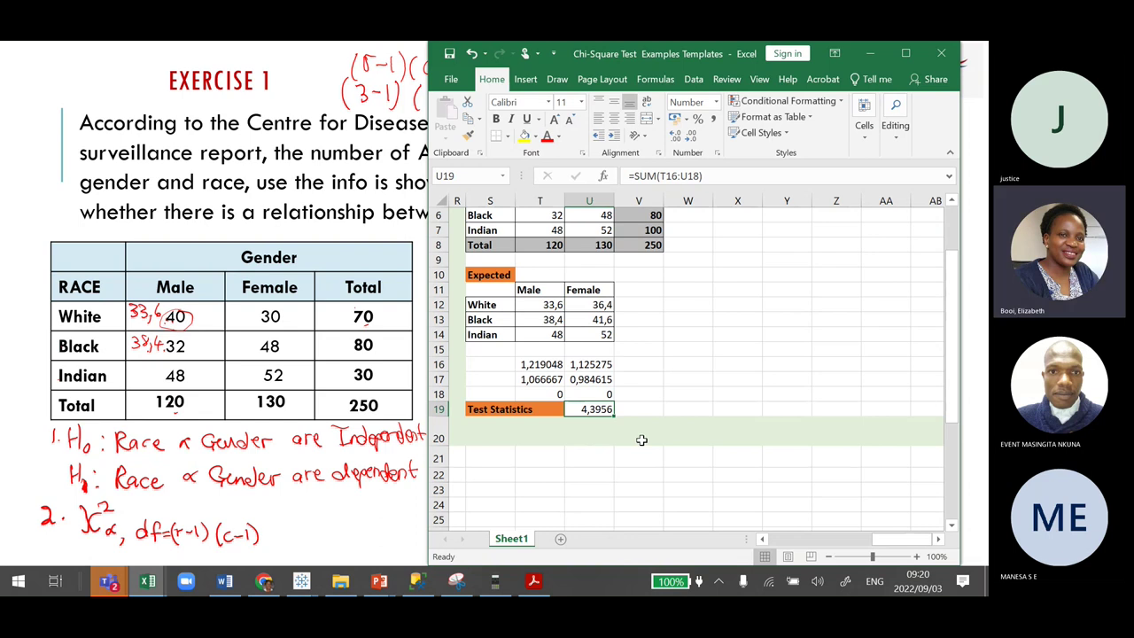
click(409, 518)
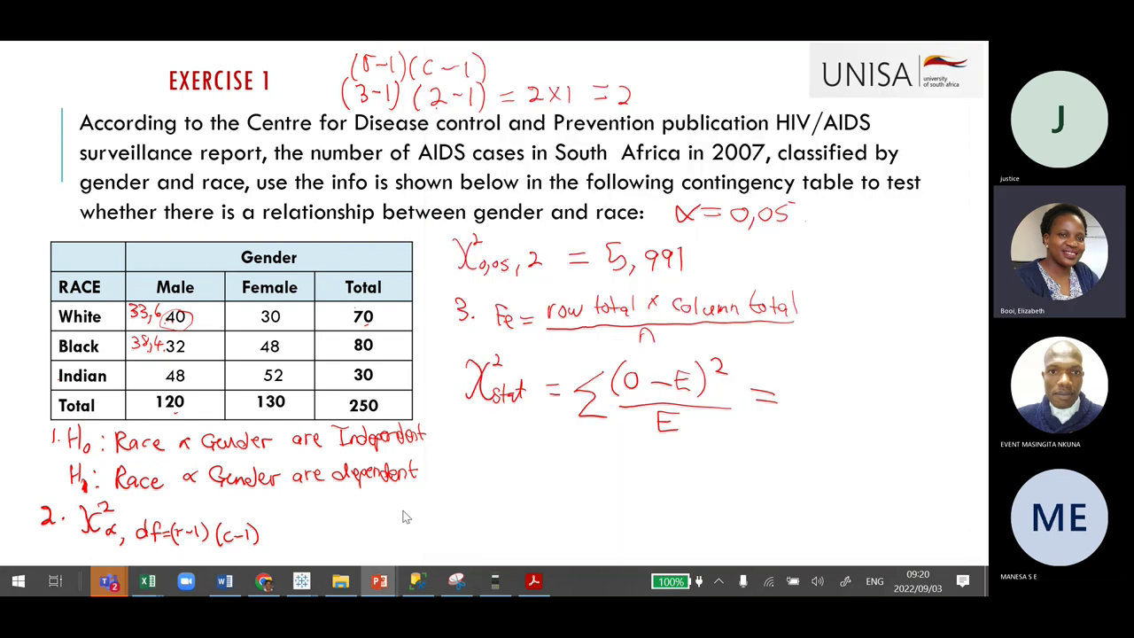
mouse_move(802, 385)
mouse_down()
mouse_move(795, 398)
mouse_move(820, 401)
mouse_up()
mouse_move(808, 390)
mouse_down()
mouse_move(806, 413)
mouse_move(848, 391)
mouse_move(843, 404)
mouse_up()
mouse_move(866, 381)
mouse_down()
mouse_move(875, 404)
mouse_move(896, 395)
mouse_up()
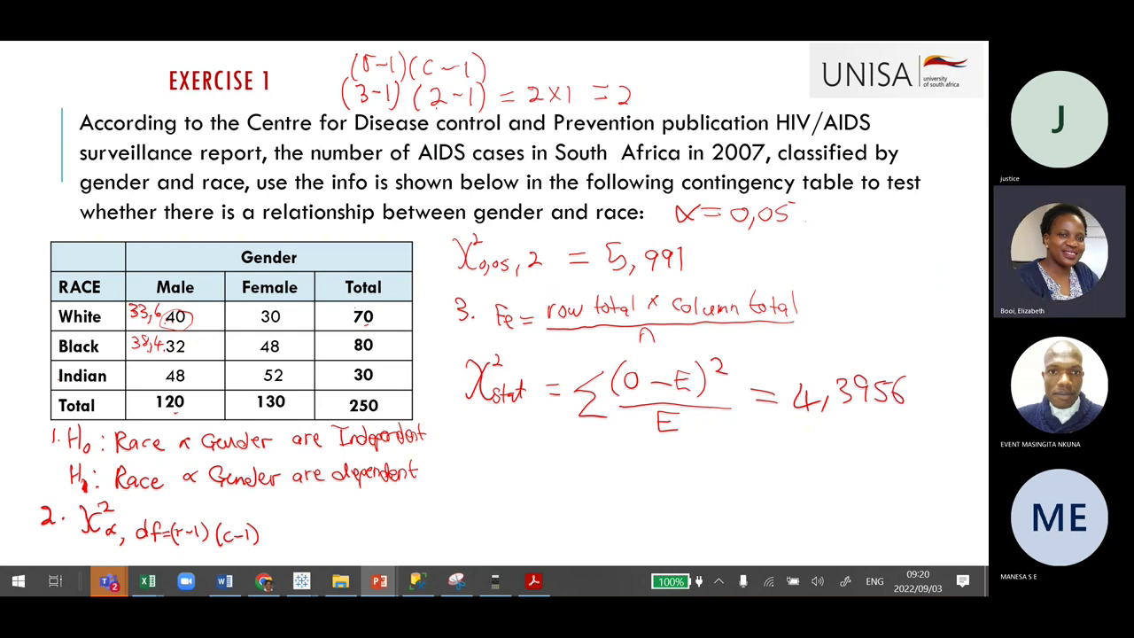
Handwrite step 4 with a chi-square curve, shade its upper tail, label the critical value 5,991 and mark an X in the unshaded region
mouse_move(465, 449)
mouse_down()
mouse_move(479, 464)
mouse_move(472, 473)
mouse_up()
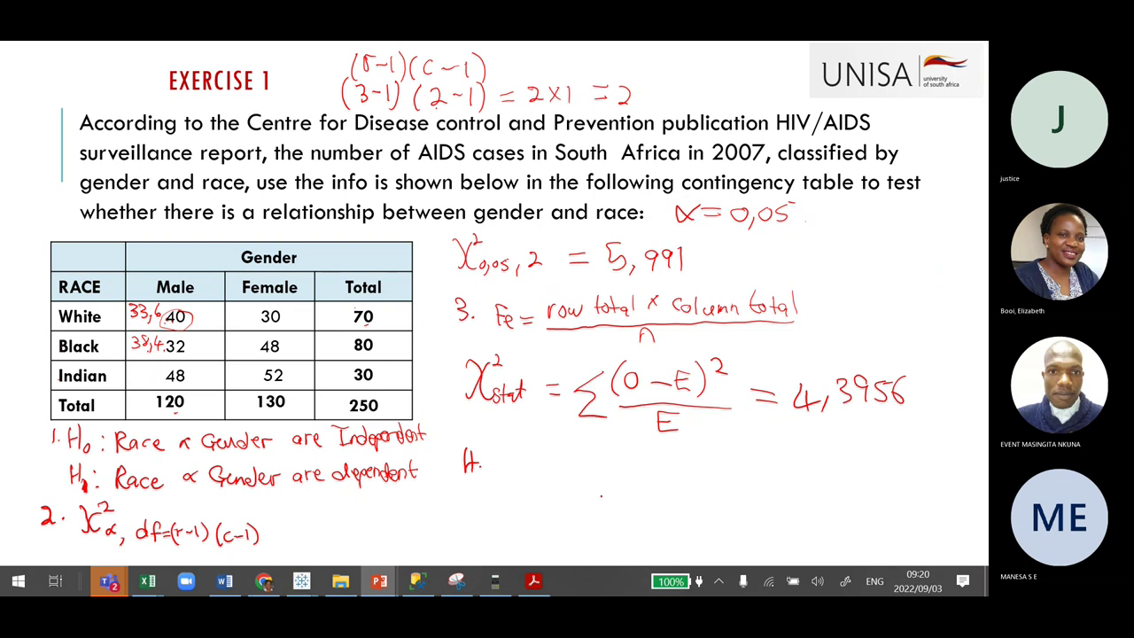
mouse_move(615, 502)
mouse_down()
mouse_move(513, 504)
mouse_move(532, 477)
mouse_move(645, 492)
mouse_up()
mouse_move(584, 474)
mouse_down()
mouse_move(587, 507)
mouse_move(613, 497)
mouse_move(602, 486)
mouse_move(640, 497)
mouse_move(627, 503)
mouse_up()
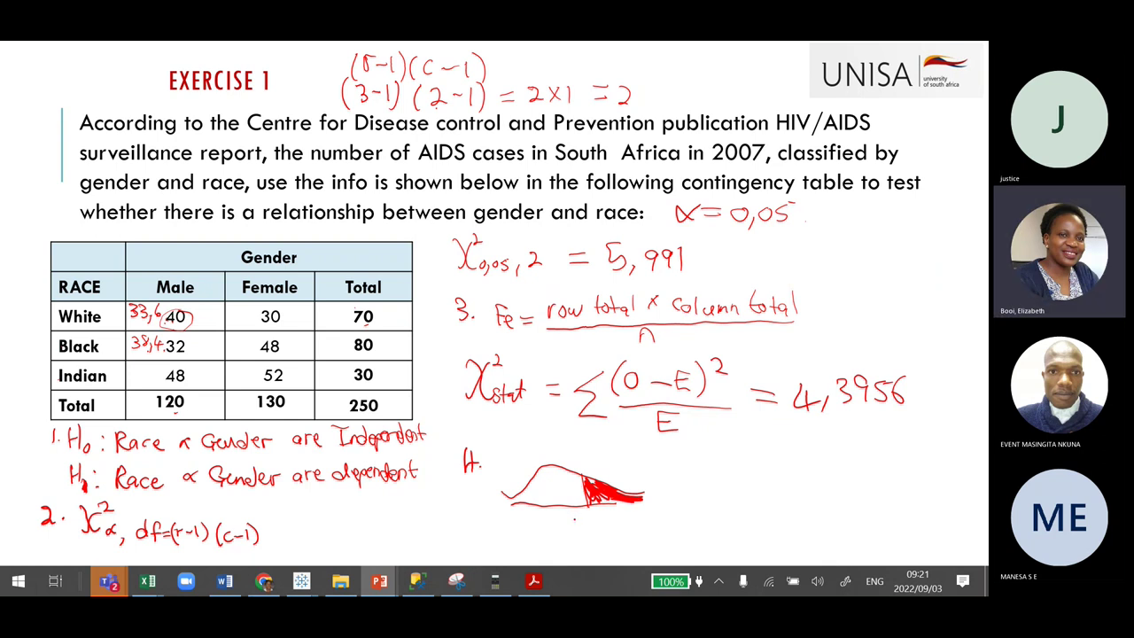
mouse_move(581, 510)
mouse_down()
mouse_move(579, 522)
mouse_move(611, 526)
mouse_up()
mouse_move(541, 494)
mouse_down()
mouse_move(552, 508)
mouse_move(540, 502)
mouse_up()
Handwrite the conclusion beside the curve: since χ²stat = 4,3956 < χ²α = 5,991 we do not rej null hype
drag(668, 470, 662, 481)
mouse_move(673, 469)
mouse_down()
mouse_move(674, 480)
mouse_move(727, 477)
mouse_up()
mouse_move(725, 461)
mouse_down()
mouse_move(714, 480)
mouse_move(735, 463)
mouse_move(728, 481)
mouse_move(750, 479)
mouse_up()
drag(754, 468, 758, 479)
mouse_move(750, 472)
mouse_down()
mouse_move(899, 489)
mouse_move(885, 487)
mouse_move(913, 466)
mouse_move(905, 491)
mouse_move(926, 476)
mouse_move(952, 486)
mouse_up()
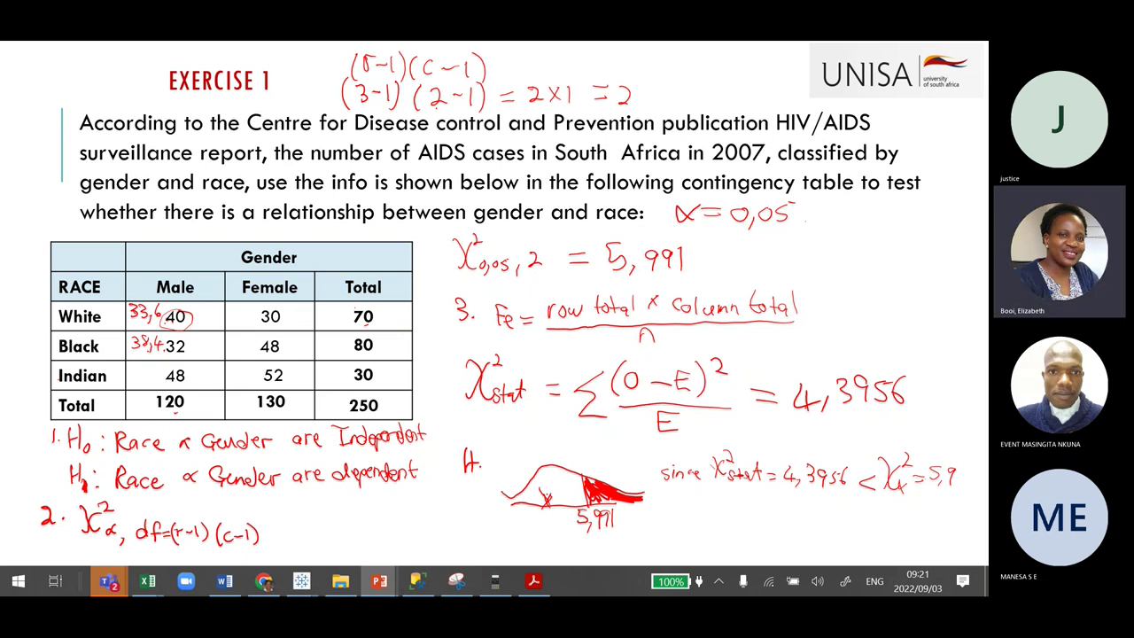
mouse_move(968, 462)
mouse_down()
mouse_move(963, 482)
mouse_move(973, 487)
mouse_up()
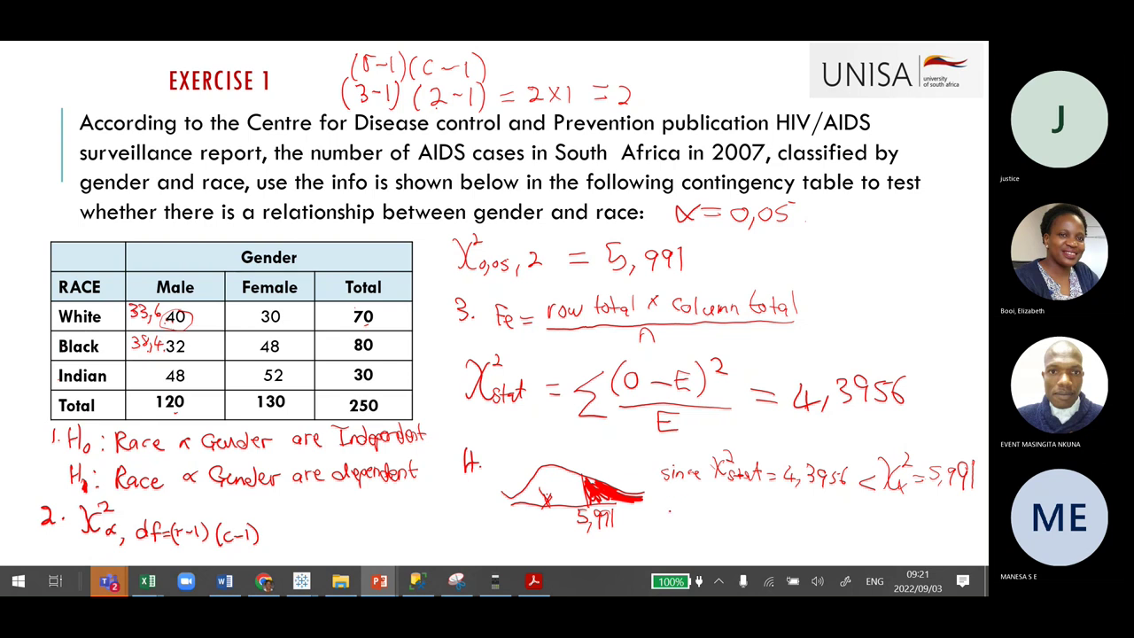
mouse_move(663, 493)
mouse_down()
mouse_move(794, 508)
mouse_move(803, 525)
mouse_move(841, 500)
mouse_move(897, 523)
mouse_move(920, 514)
mouse_up()
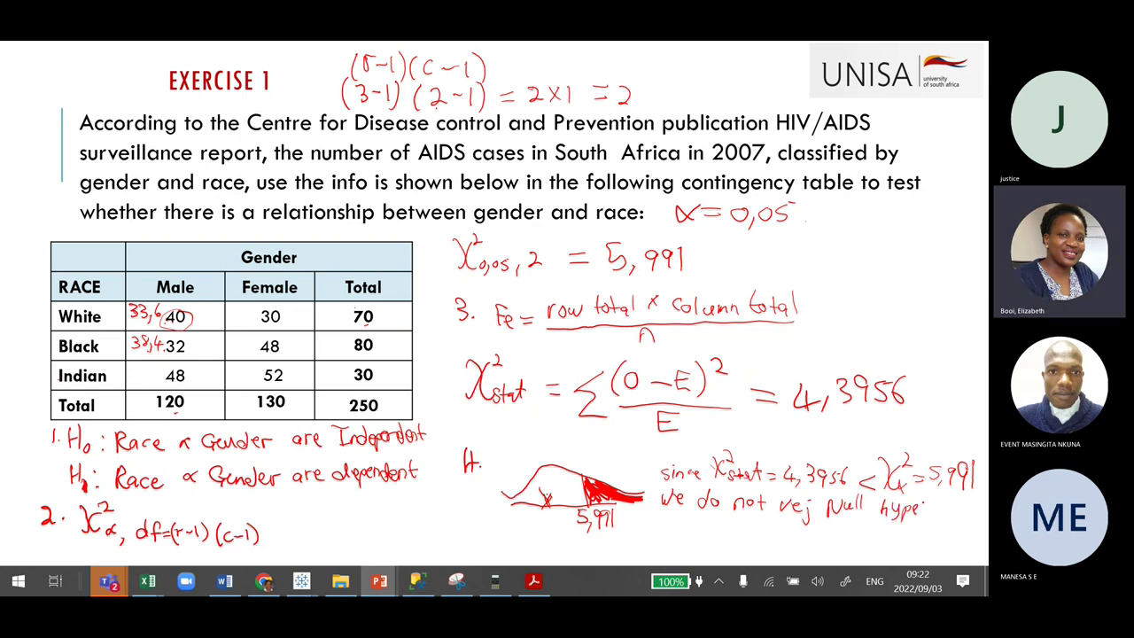
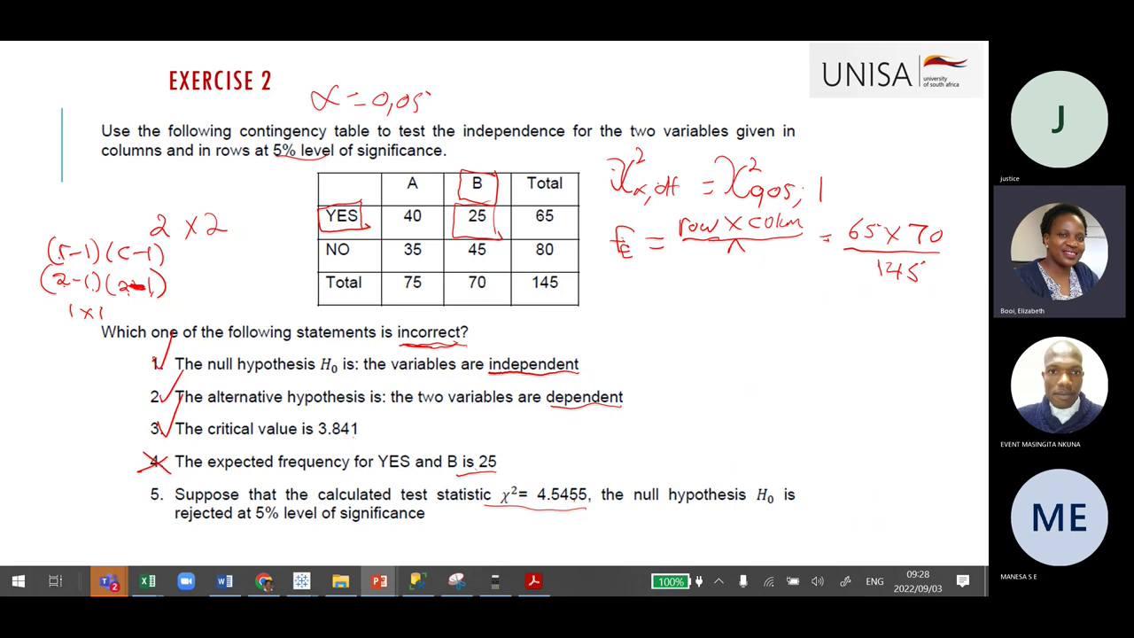
Sketch a chi-square curve on the Exercise 2 slide, shade its upper tail and label the critical value 3,841
mouse_move(923, 429)
mouse_down()
mouse_move(710, 425)
mouse_move(828, 344)
mouse_move(946, 409)
mouse_up()
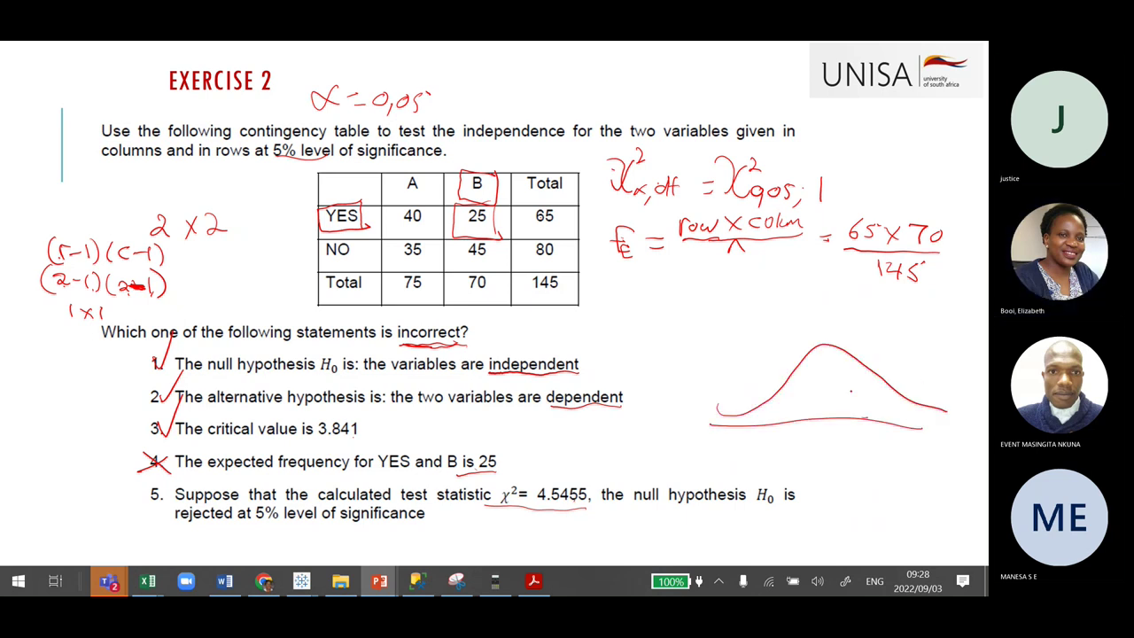
mouse_move(872, 367)
mouse_down()
mouse_move(875, 420)
mouse_move(881, 381)
mouse_move(900, 417)
mouse_move(938, 429)
mouse_move(922, 413)
mouse_up()
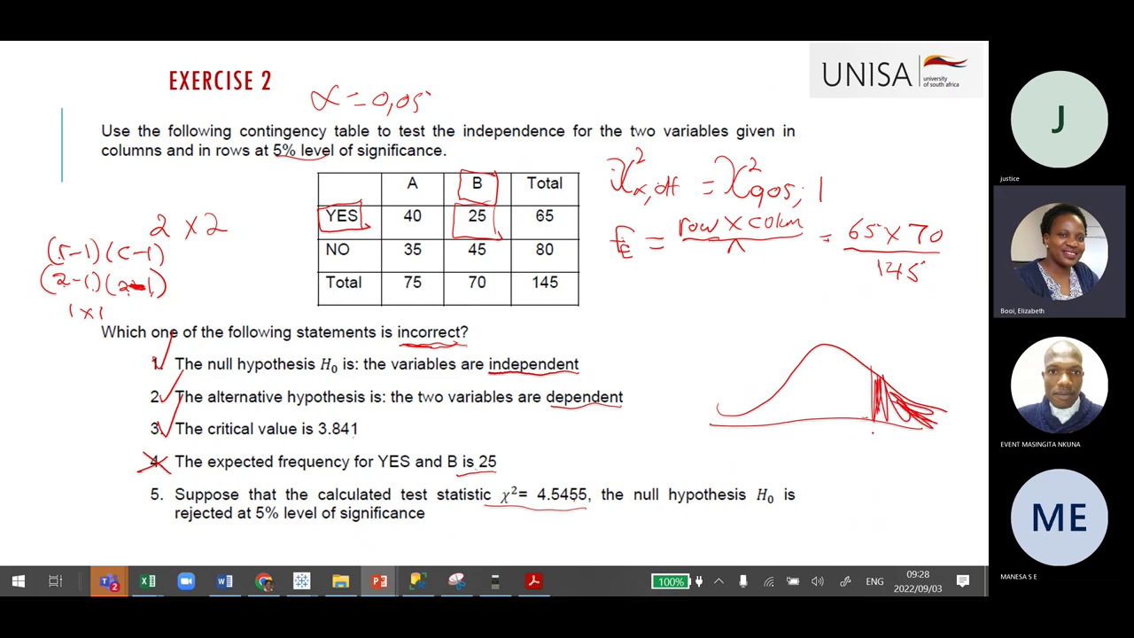
drag(858, 429, 904, 457)
Label the shaded tail Rej H0 and tick statement 5 on the Exercise 2 slide
drag(913, 409, 904, 430)
drag(928, 372, 913, 400)
mouse_move(926, 337)
mouse_down()
mouse_move(939, 359)
mouse_move(949, 354)
mouse_up()
drag(953, 353, 943, 386)
drag(950, 383, 949, 395)
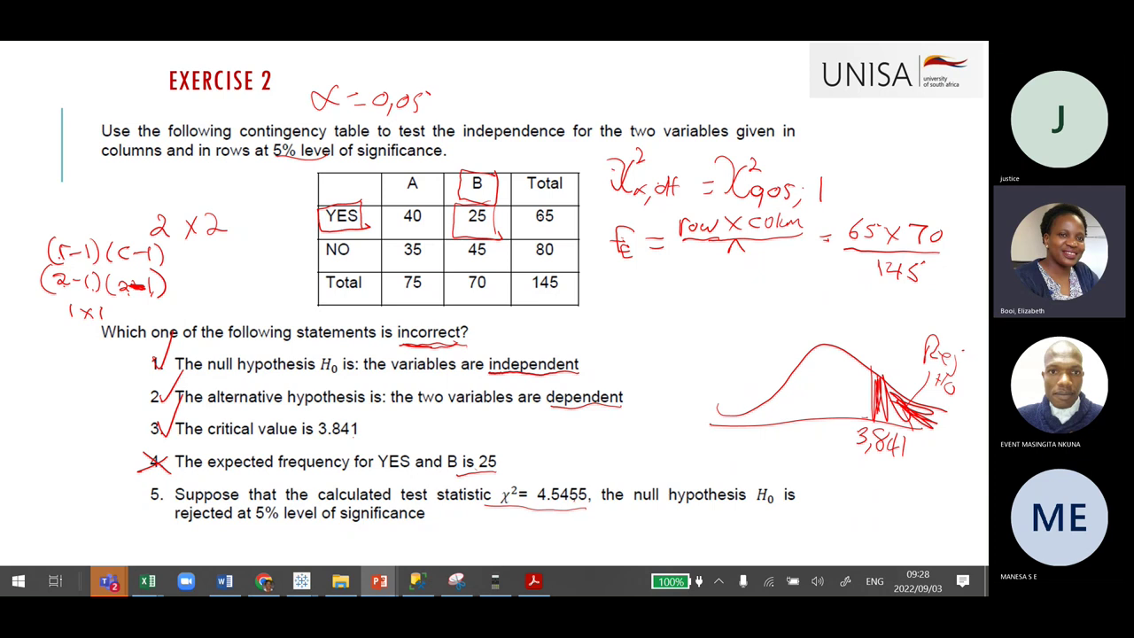
drag(158, 487, 184, 468)
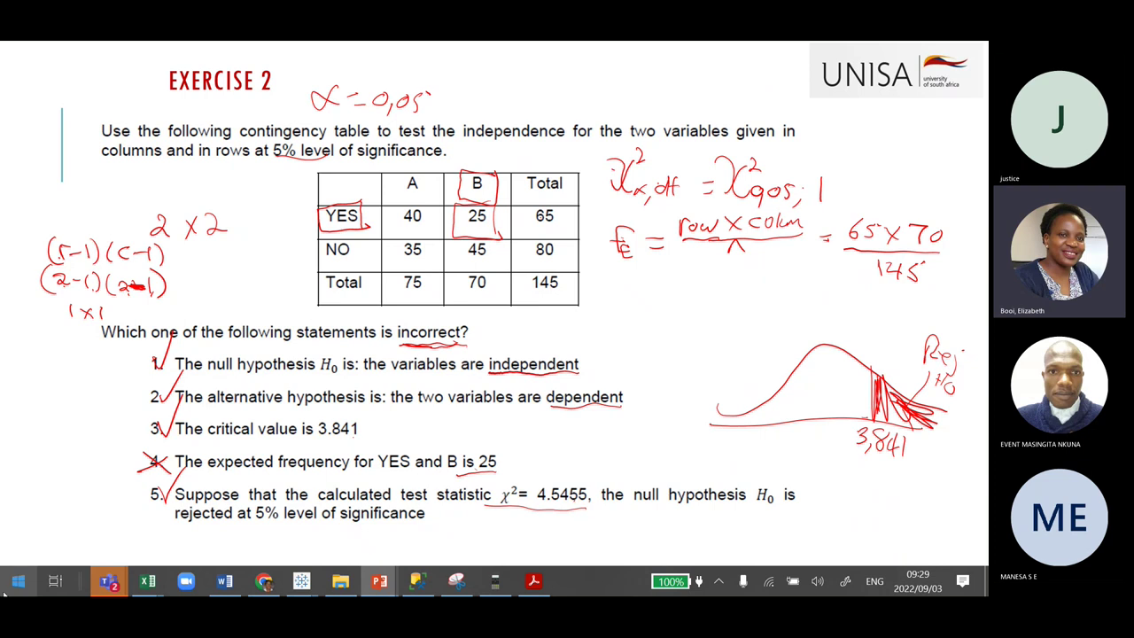
Switch to the Chi-Square Test Examples Templates workbook, maximise it and review its contingency templates from 2 x 2 to 3 x 3
mouse_move(155, 585)
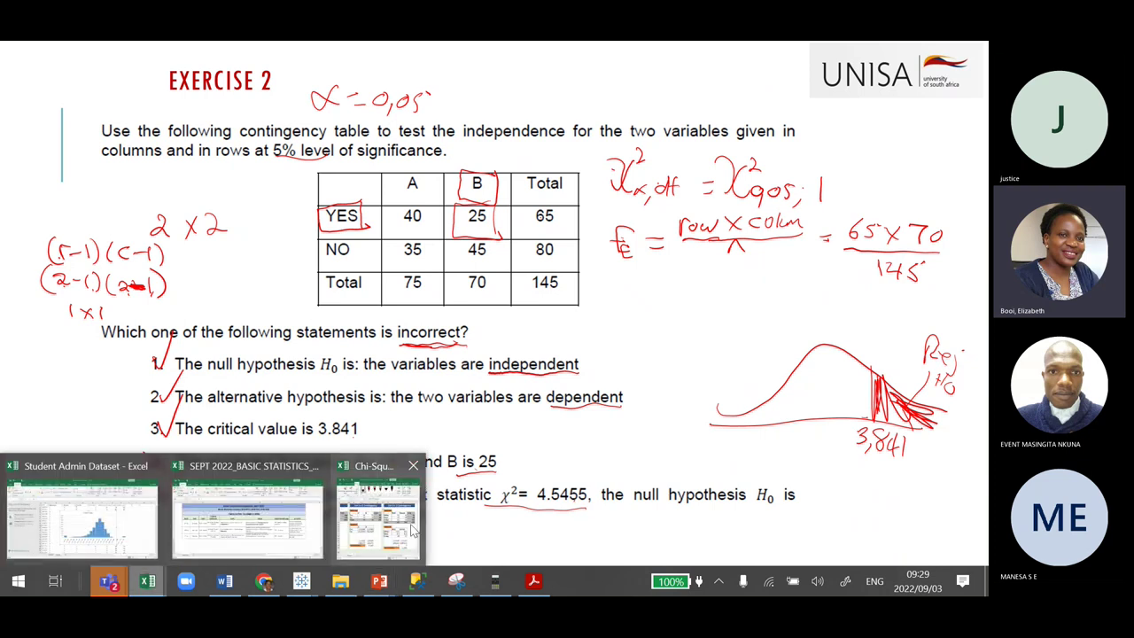
click(381, 523)
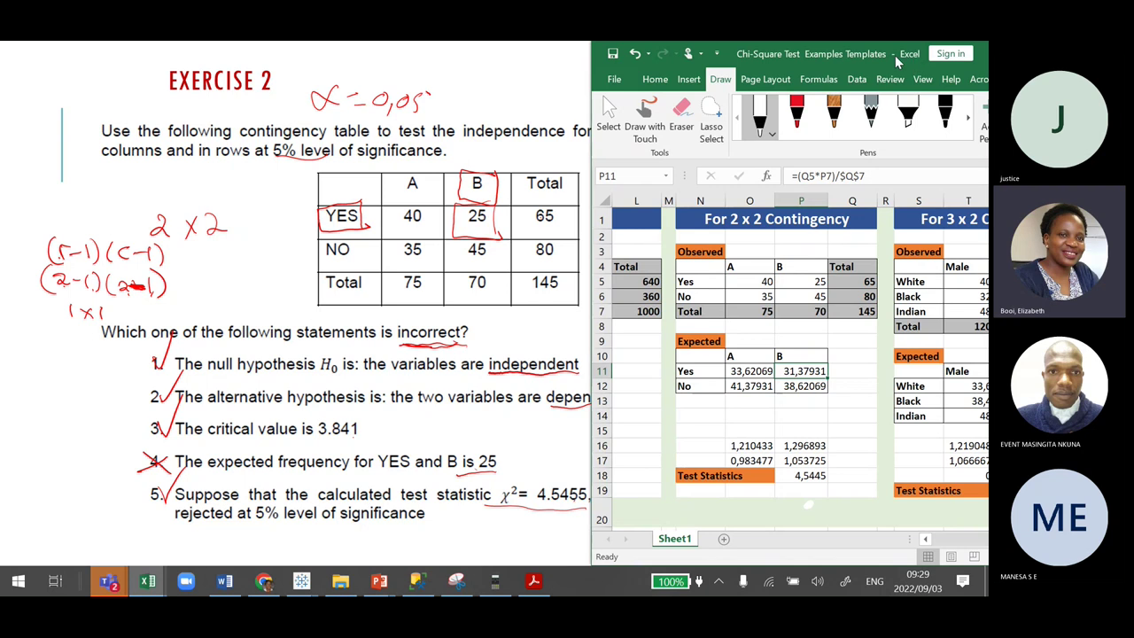
drag(895, 55, 734, 97)
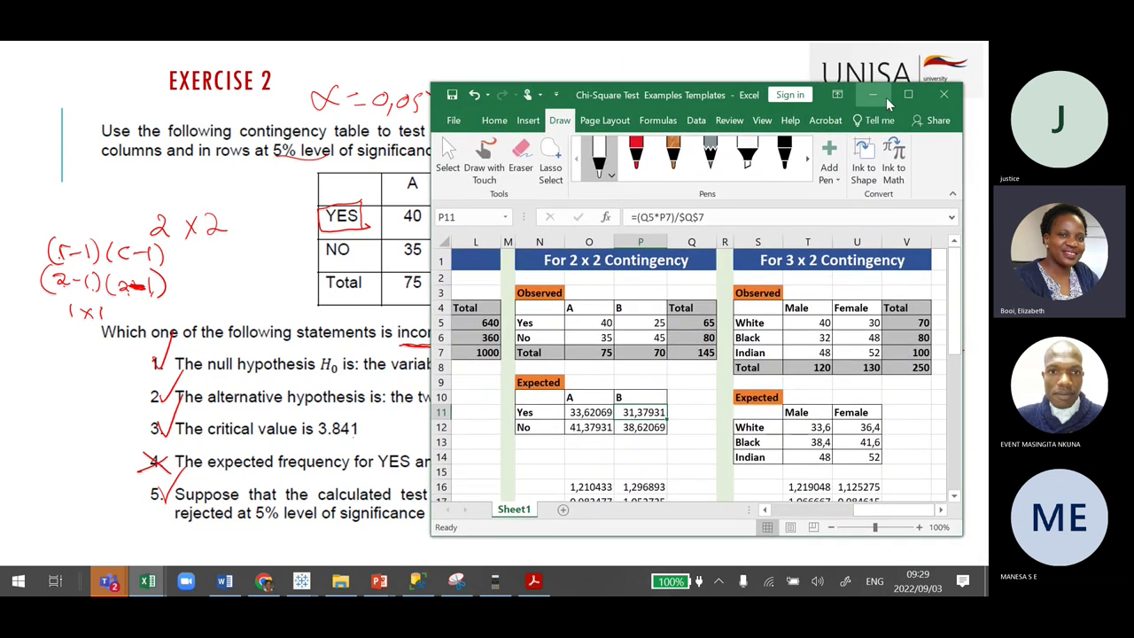
click(912, 93)
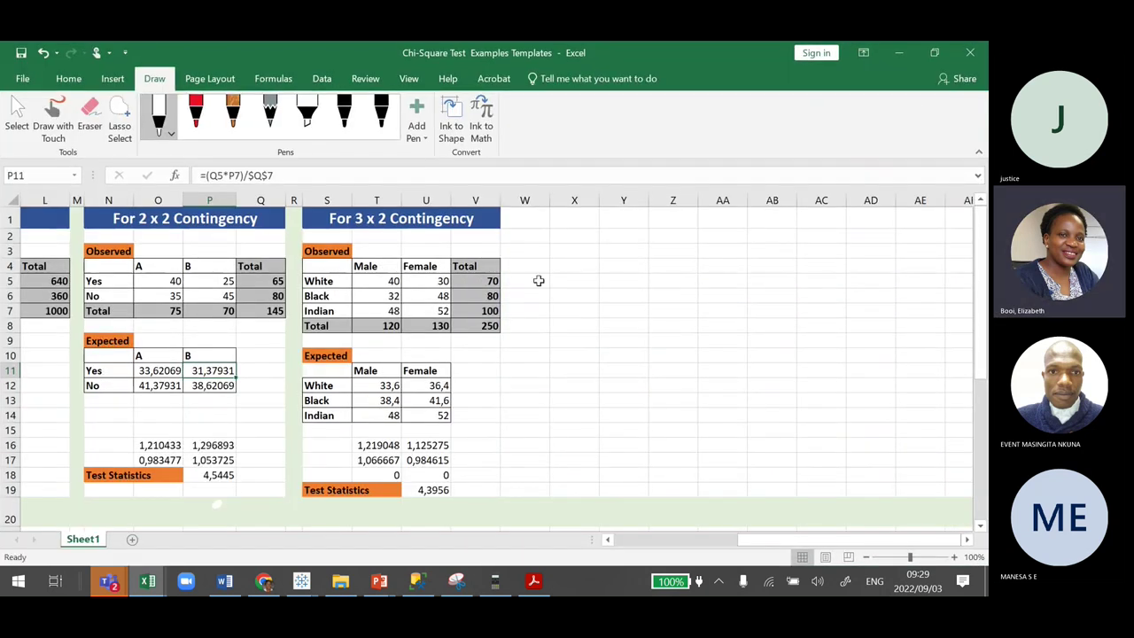
drag(761, 541, 631, 538)
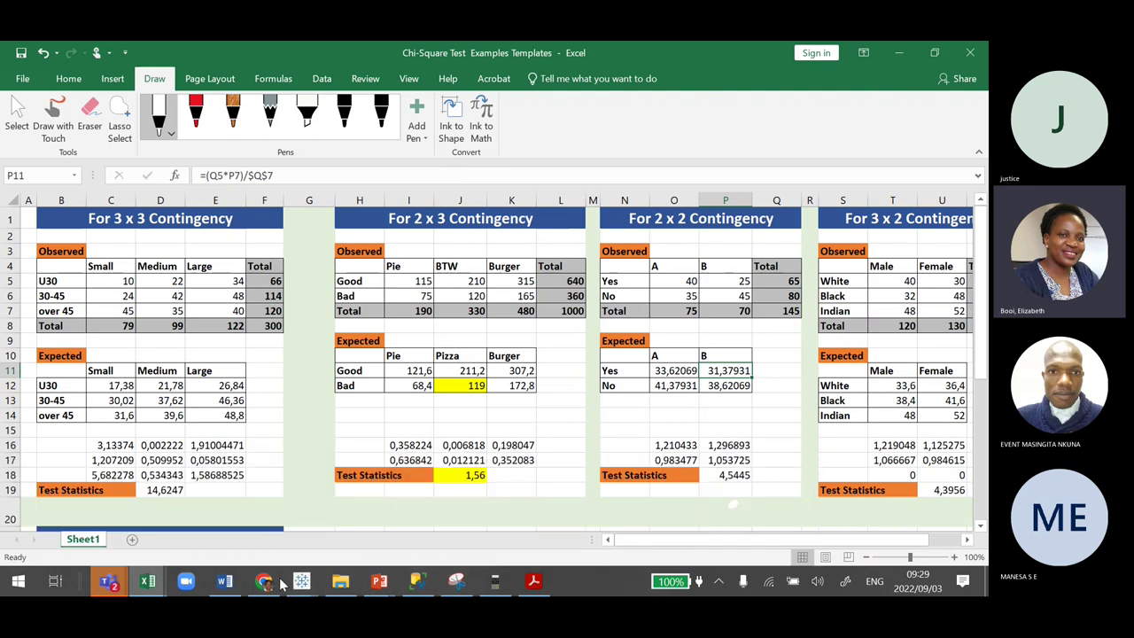
Switch back to the slide show, advance to Exercise 3 and handwrite 3 x 3 beside the contingency table
mouse_move(379, 581)
click(470, 521)
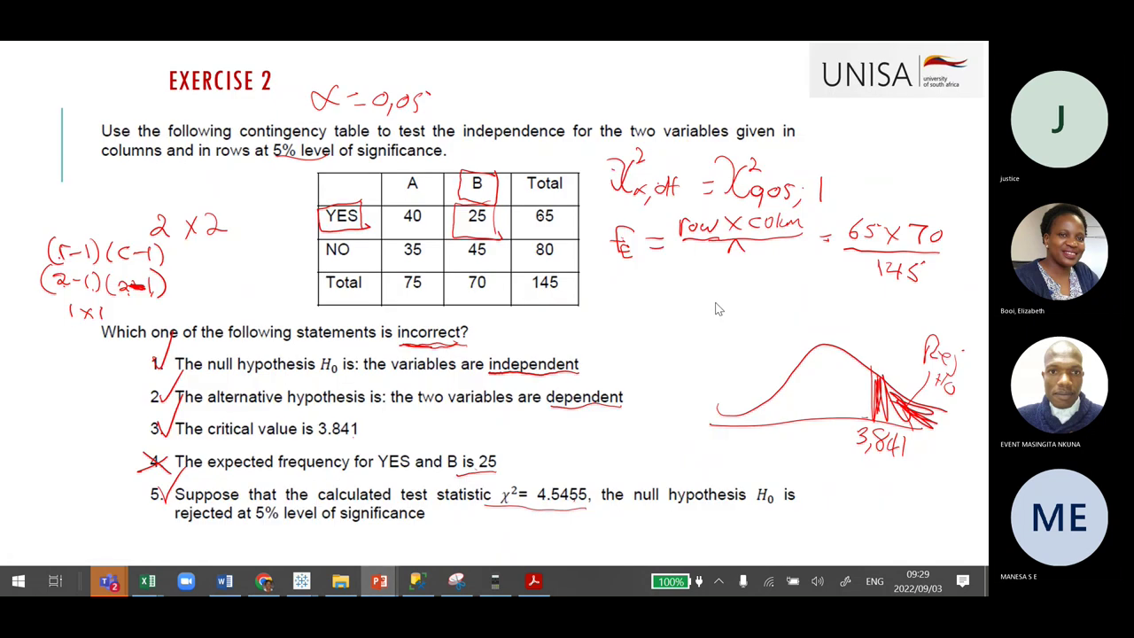
click(653, 302)
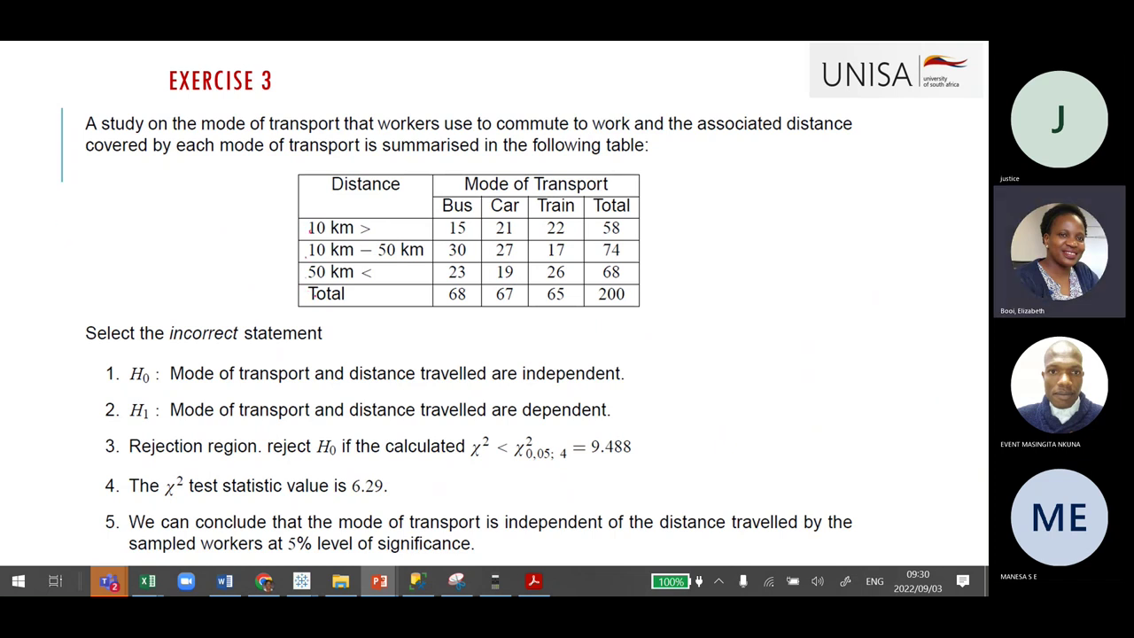
mouse_move(56, 224)
mouse_down()
mouse_move(66, 233)
mouse_move(55, 245)
mouse_up()
mouse_move(117, 218)
mouse_down()
mouse_move(121, 244)
mouse_move(103, 244)
mouse_up()
drag(104, 228, 90, 245)
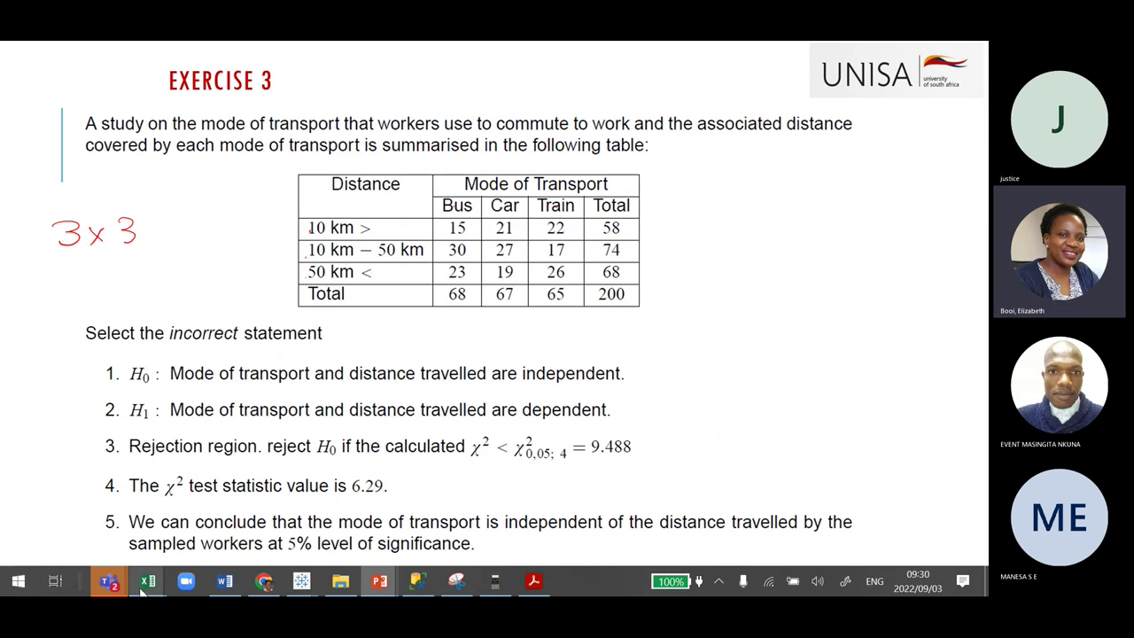
Switch to the Chi-Square workbook and place its restored window beside the Exercise 3 table with the 3 x 3 template showing
mouse_move(149, 592)
click(413, 530)
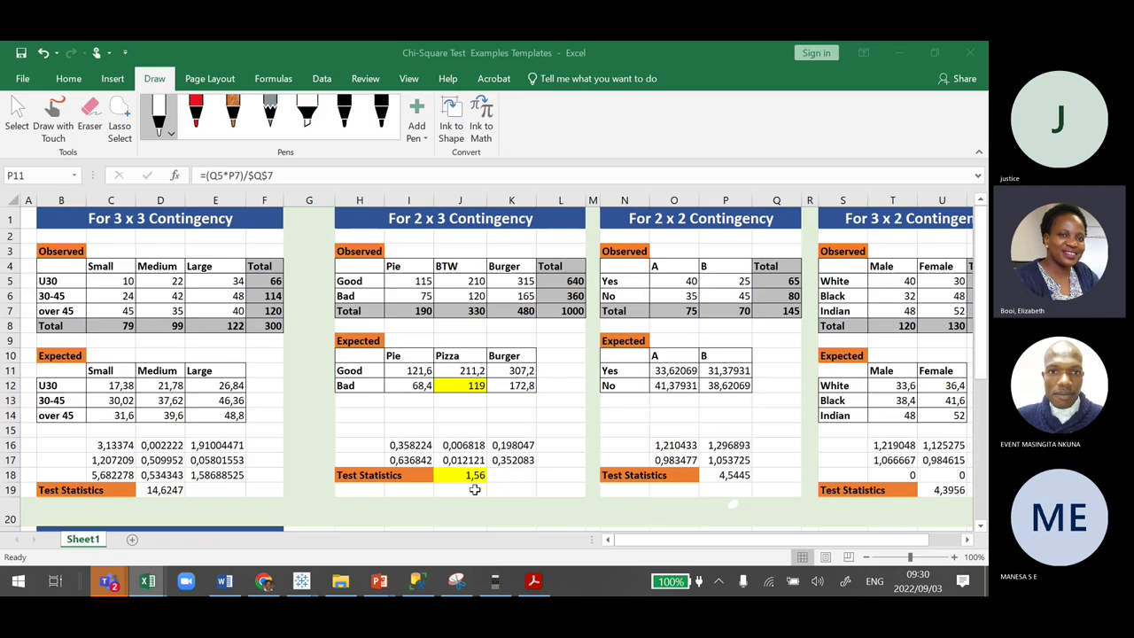
click(167, 227)
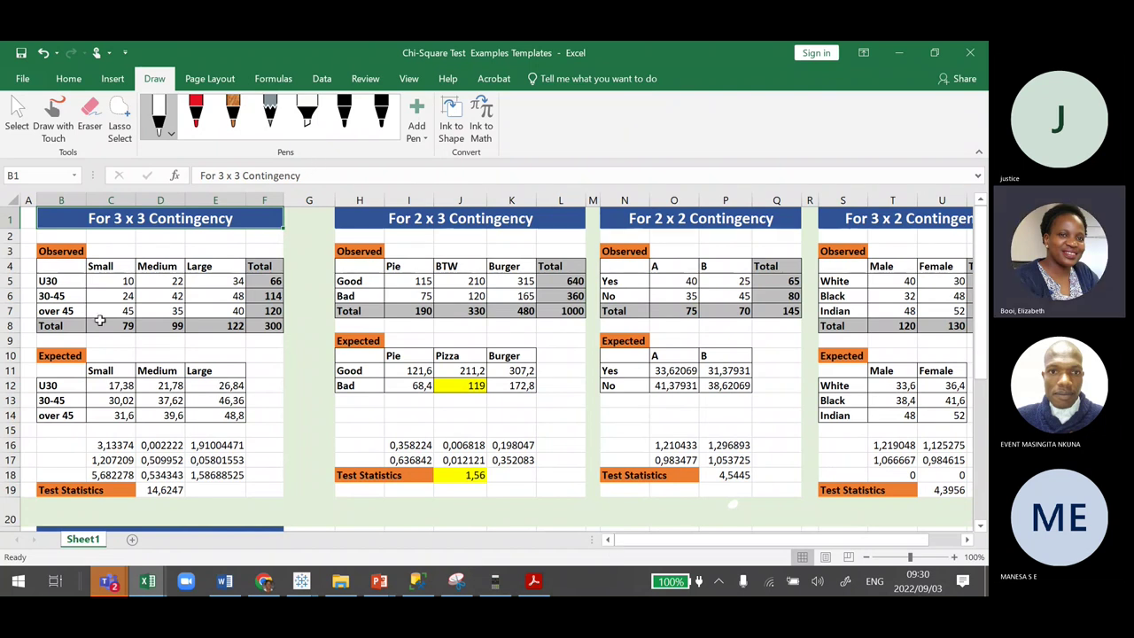
click(142, 370)
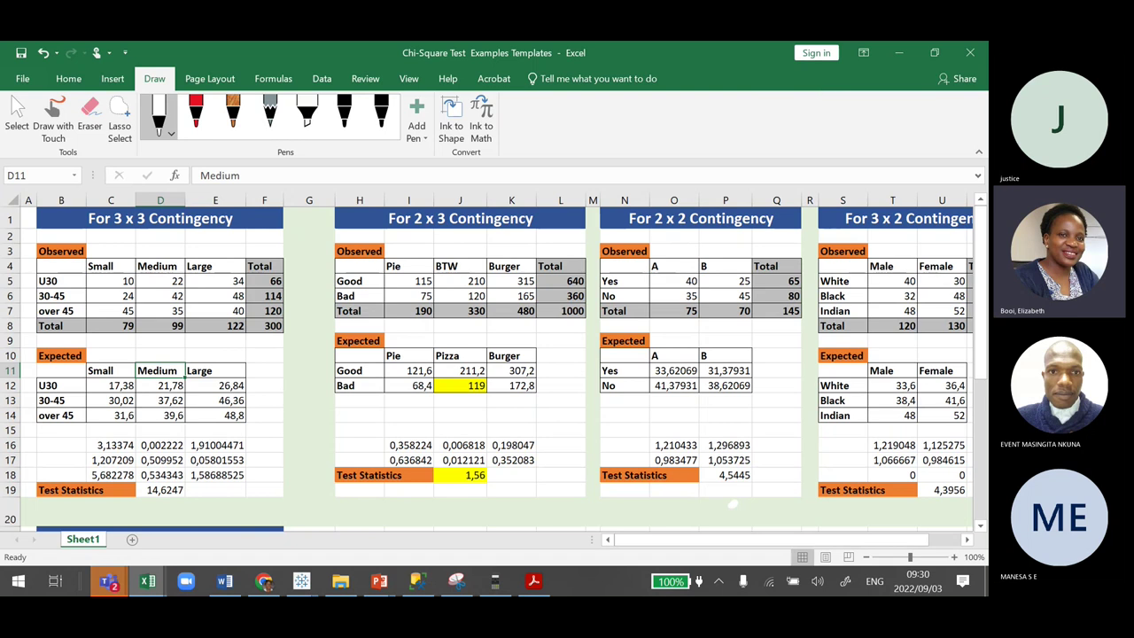
double_click(195, 48)
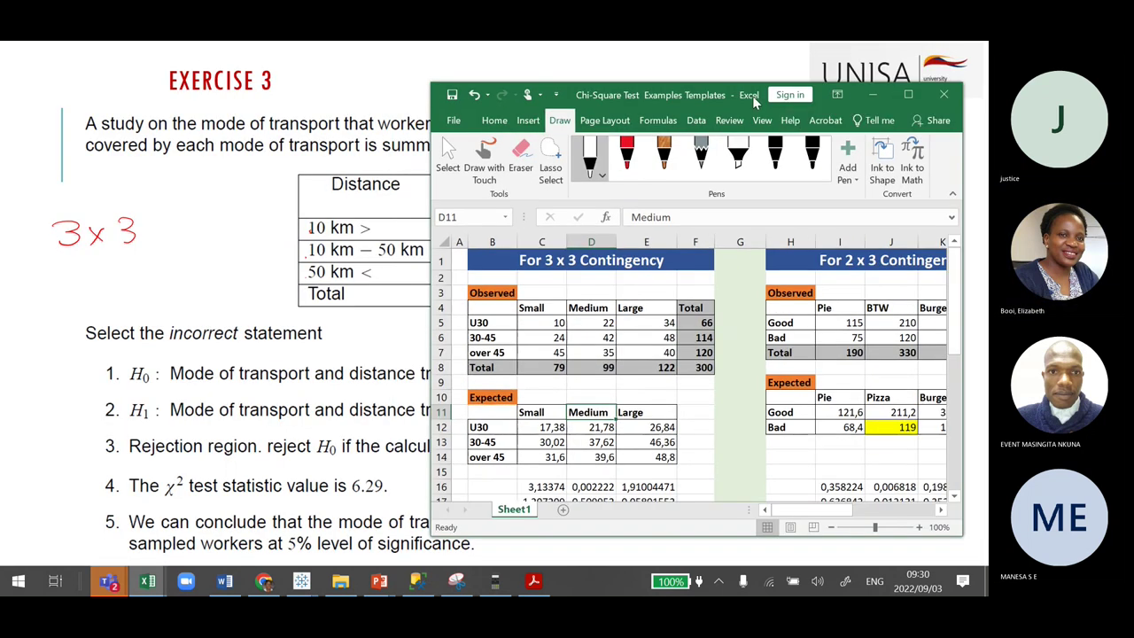
drag(733, 92, 970, 79)
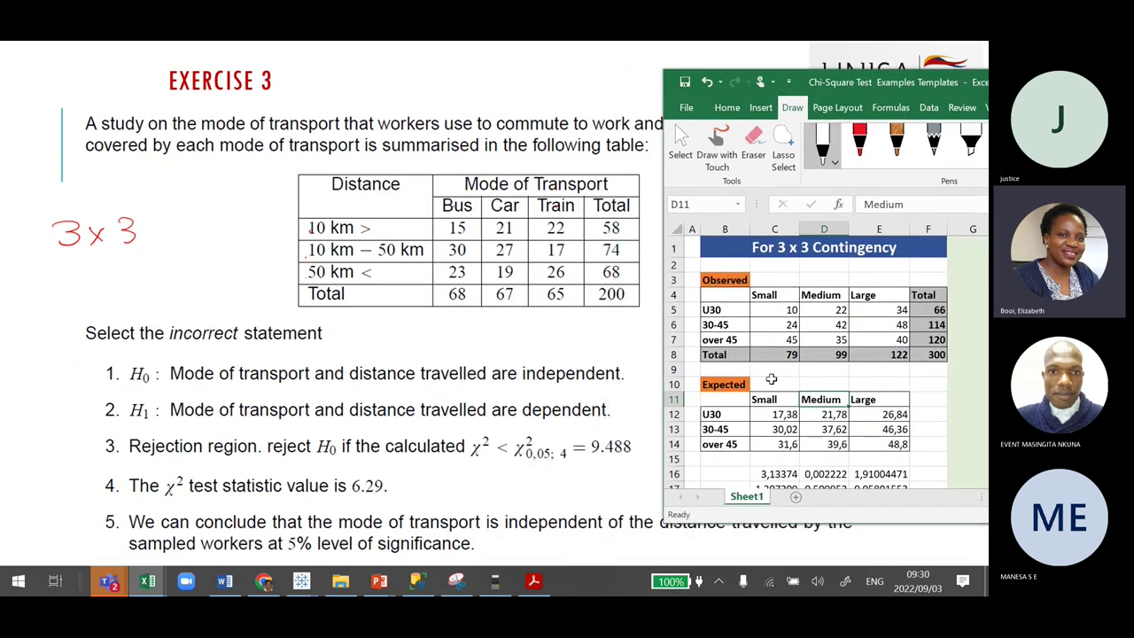
Rename the observed row labels B5:B7 of the 3 x 3 template to 10, 10-50 and 50
click(722, 311)
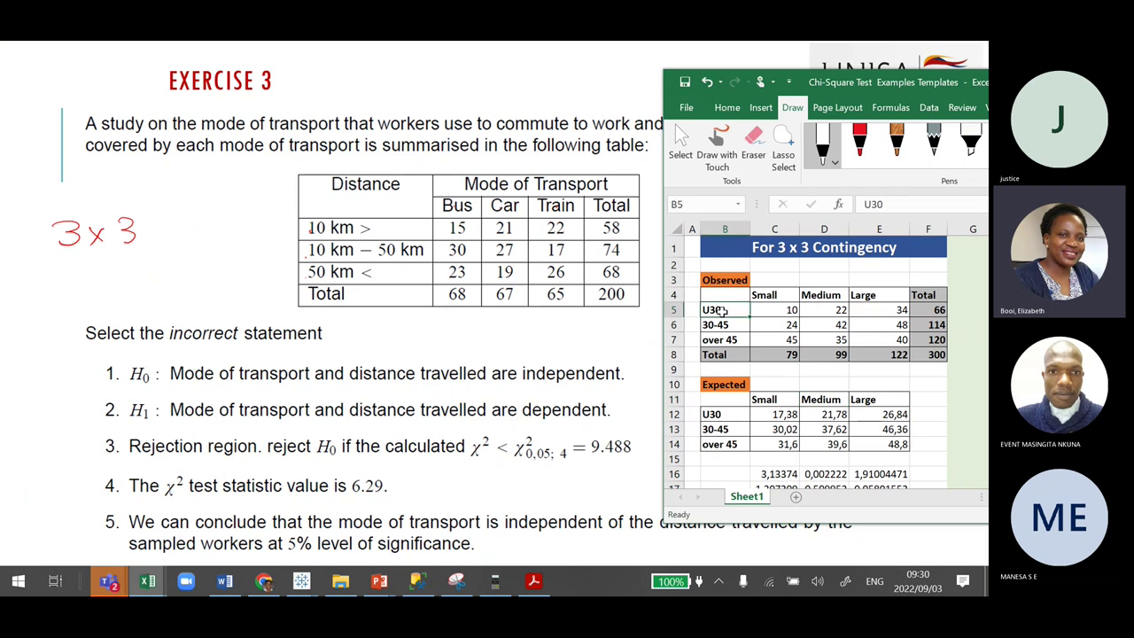
text(10)
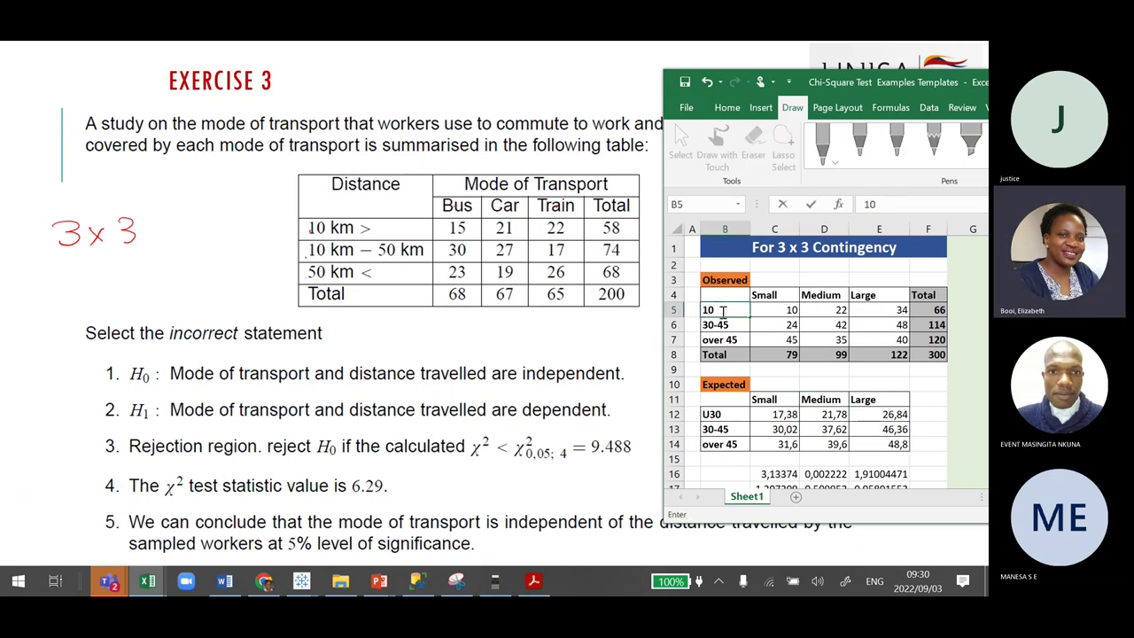
key(Return)
text(1)
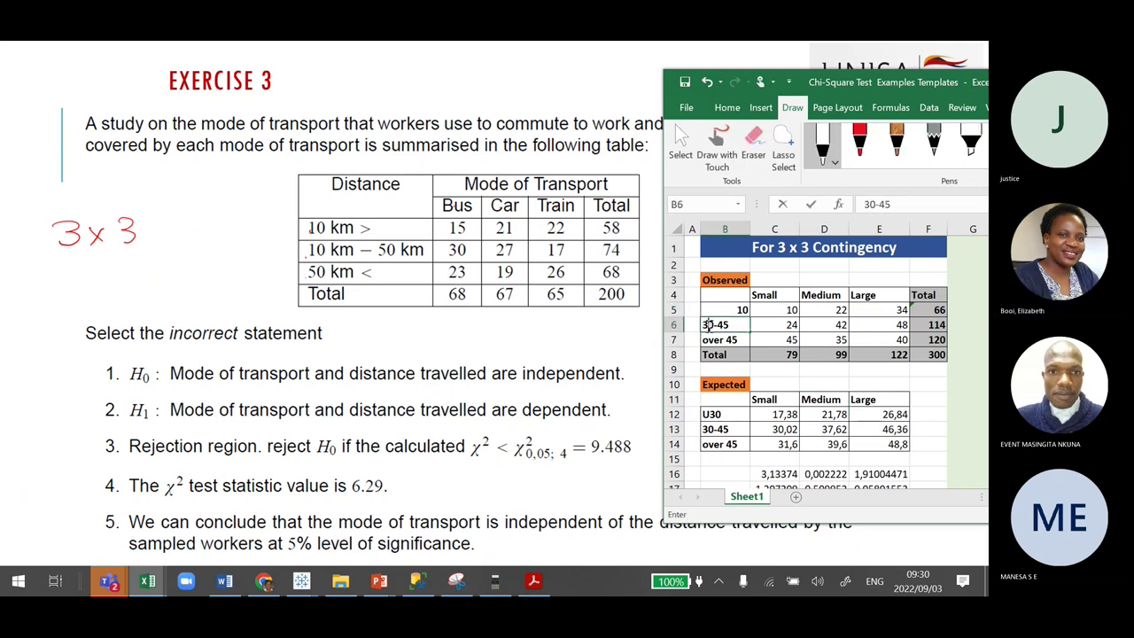
text(0-)
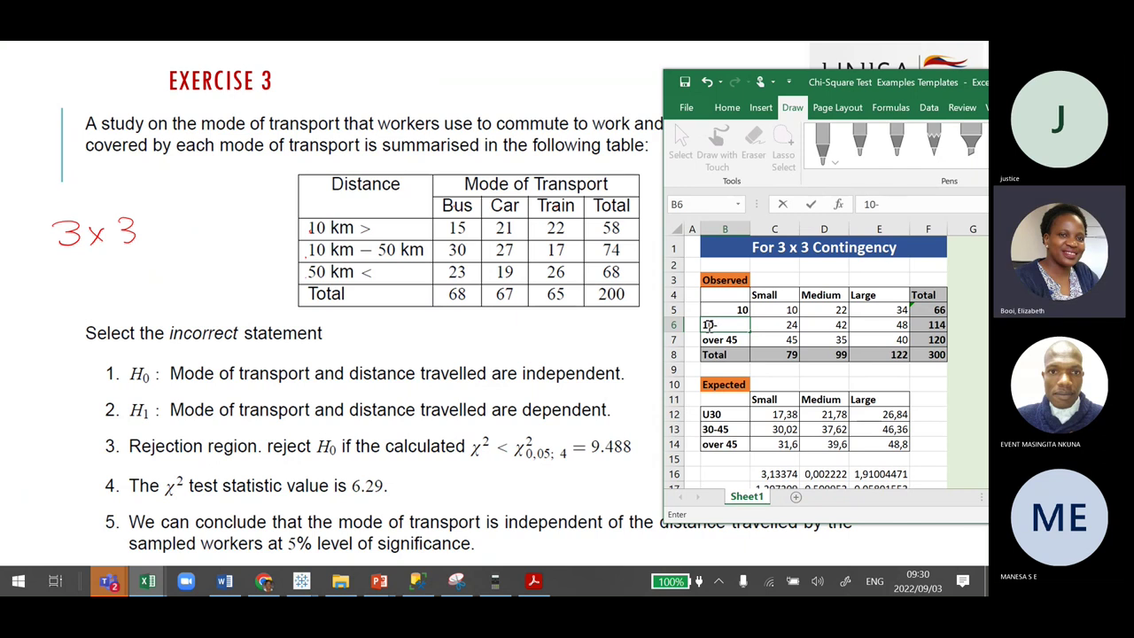
text(50)
click(709, 340)
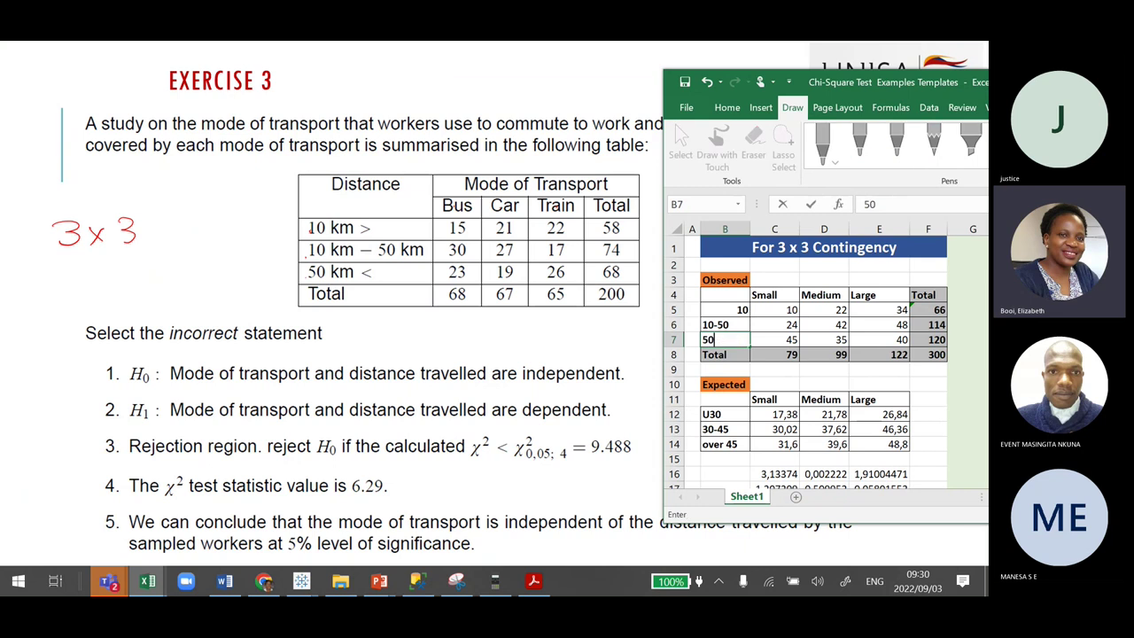
click(285, 522)
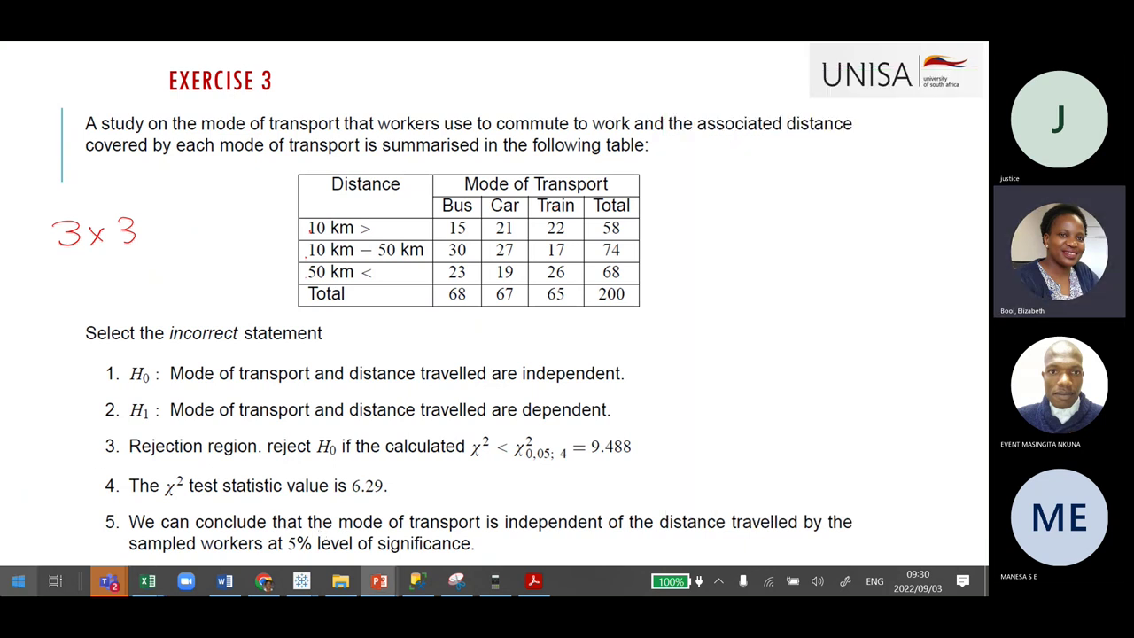
mouse_move(149, 583)
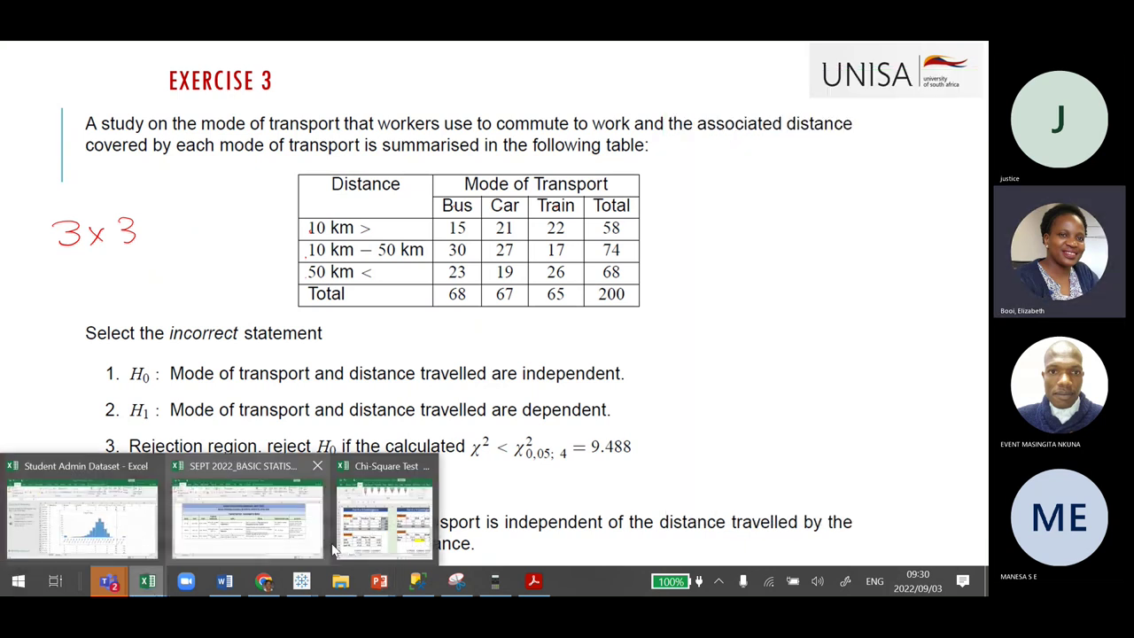
click(385, 518)
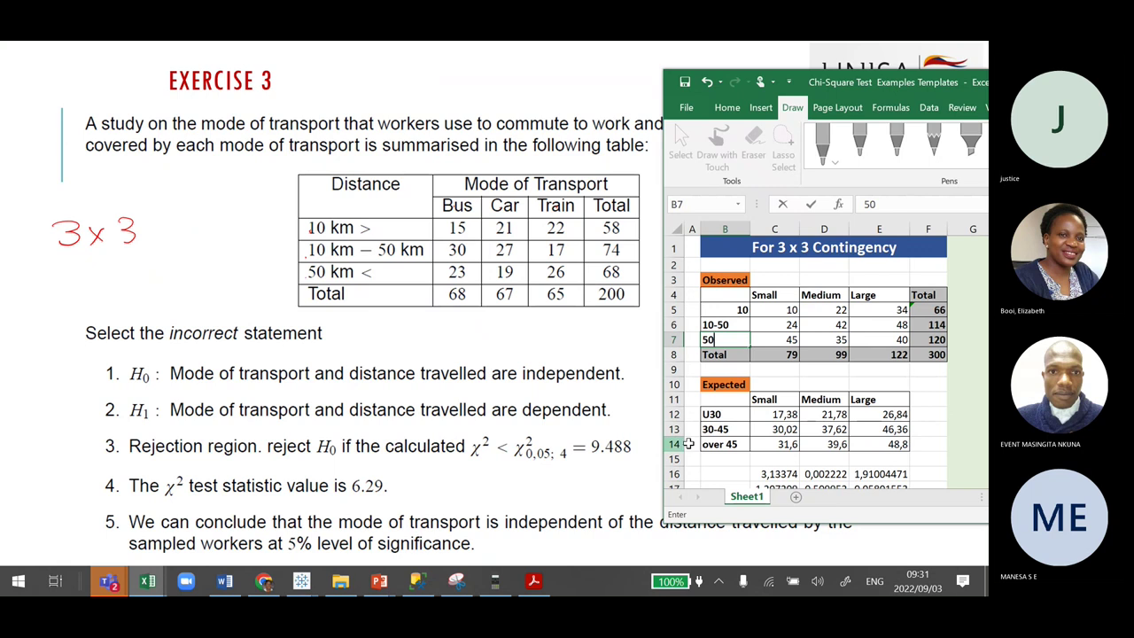
click(767, 297)
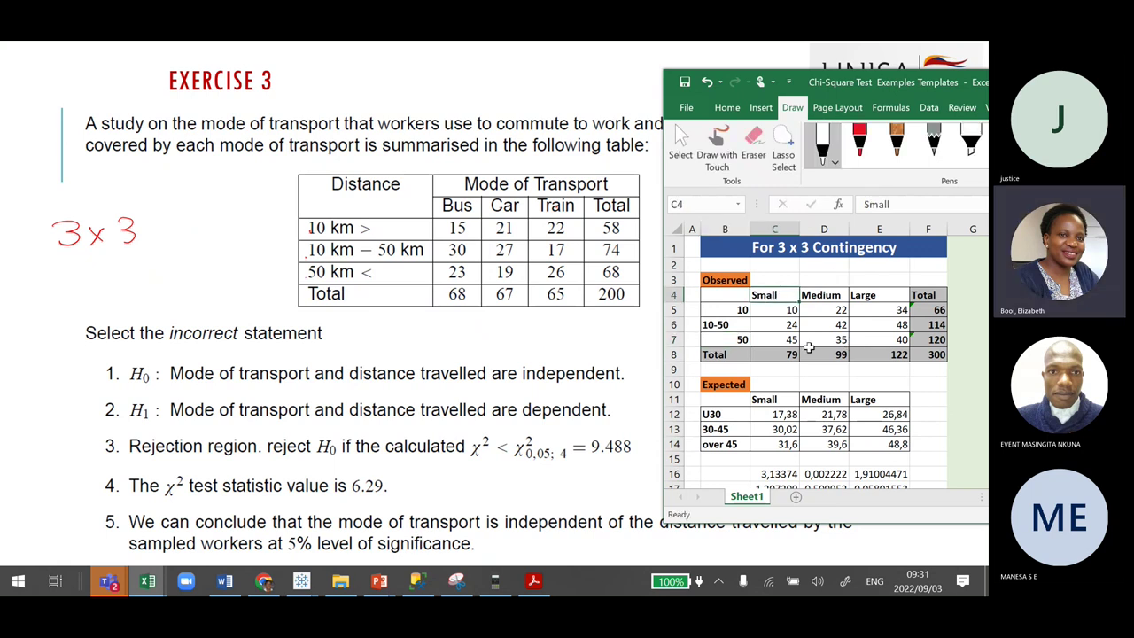
Rename the observed column headings C4:E4 of the 3 x 3 template to Bus, Car and Train
text(Bus)
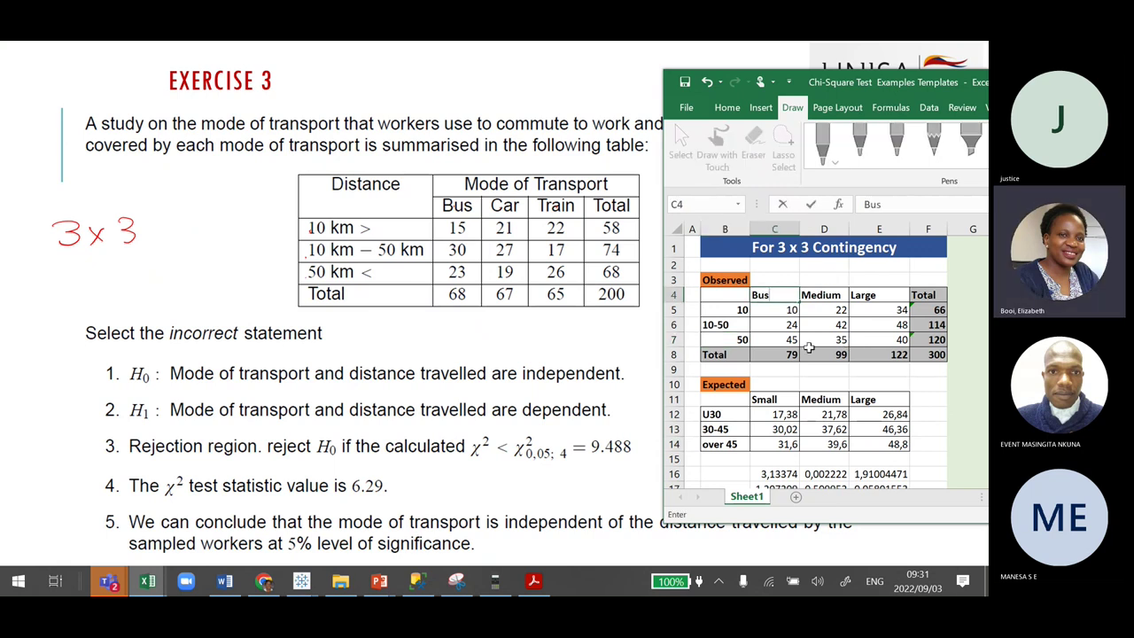
click(806, 295)
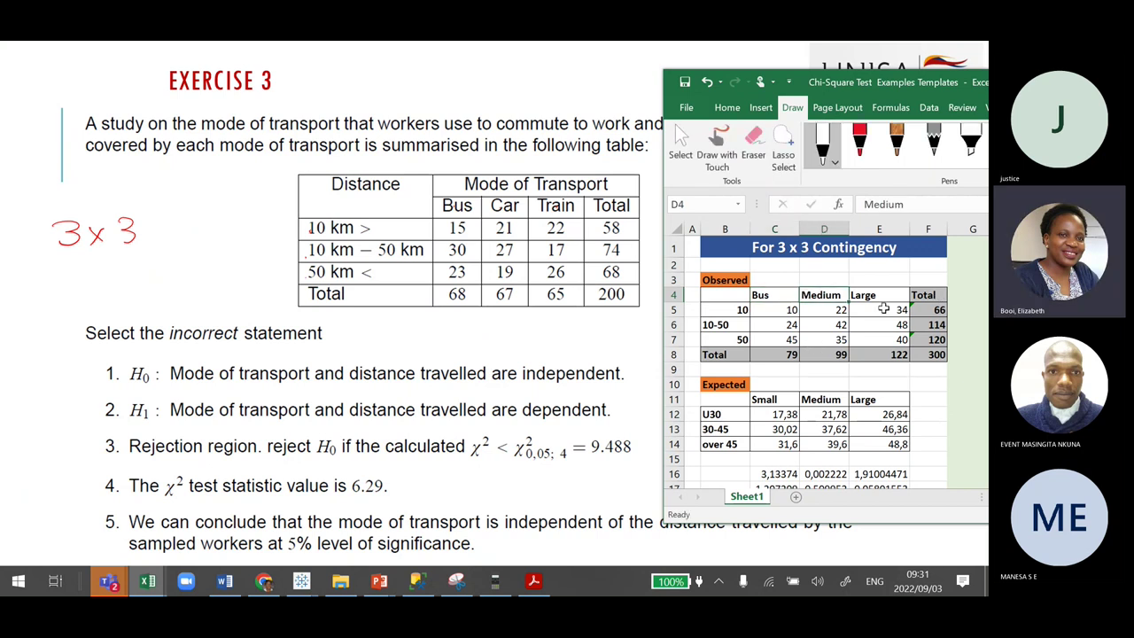
text(Car)
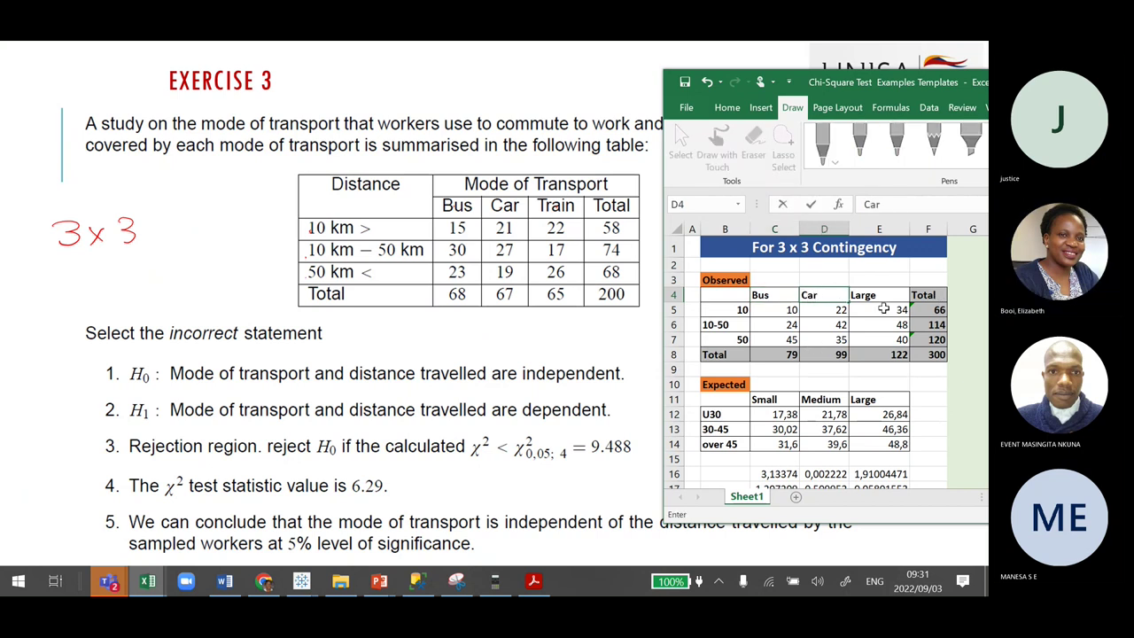
click(873, 295)
text(Train)
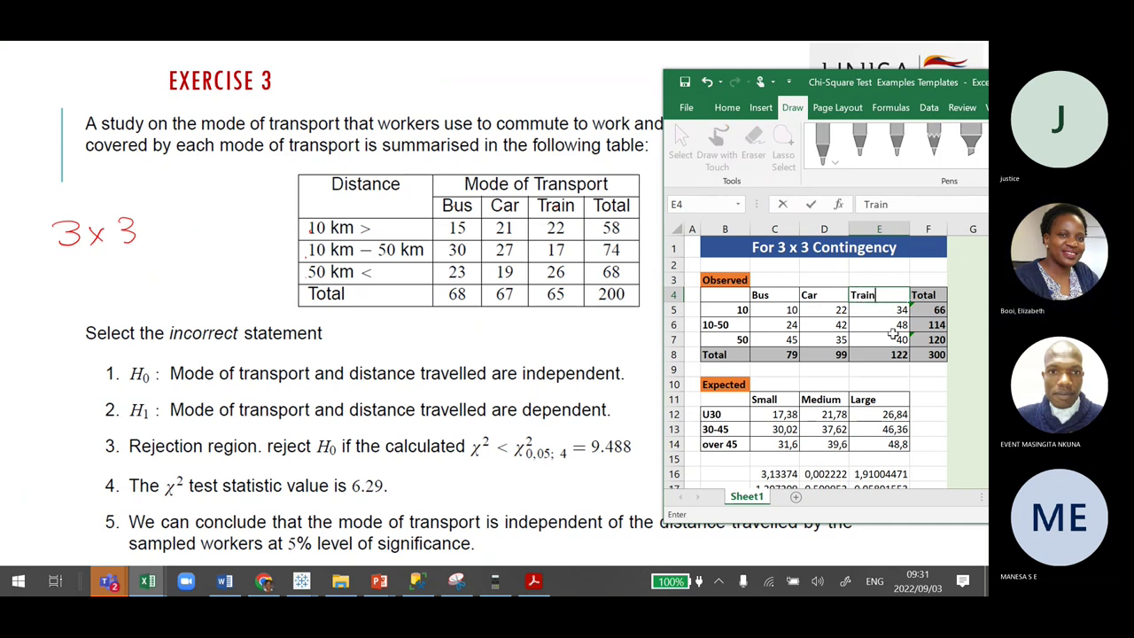
key(Return)
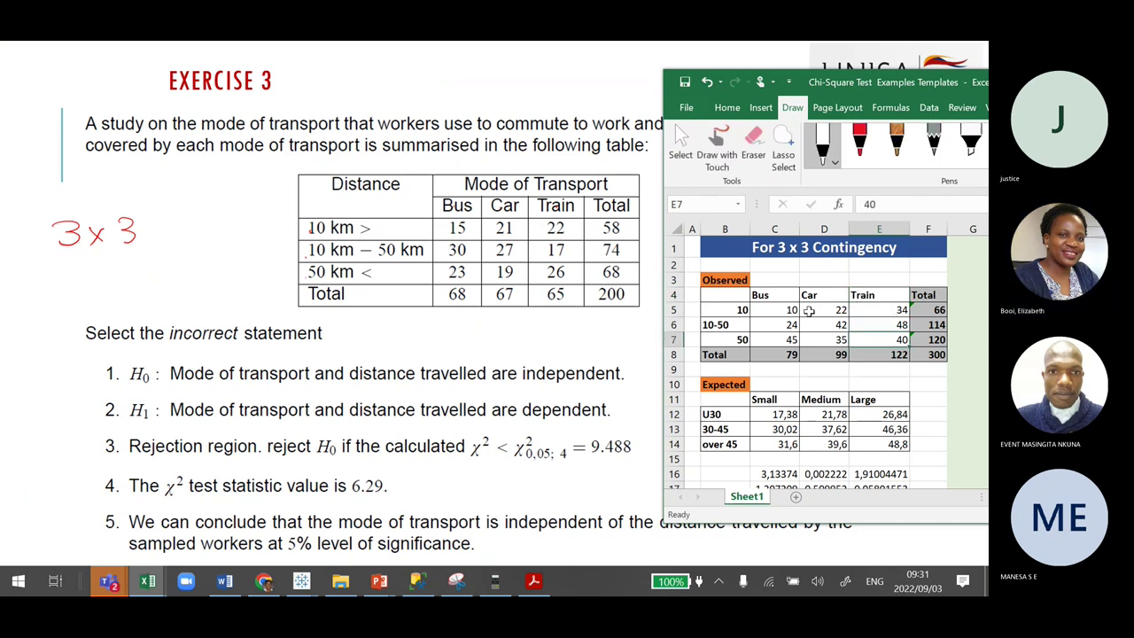
Clear the old observed counts in C5:E7 and enter 15, 21 and 22 in the 10 km row, C5:E5
drag(778, 310, 872, 341)
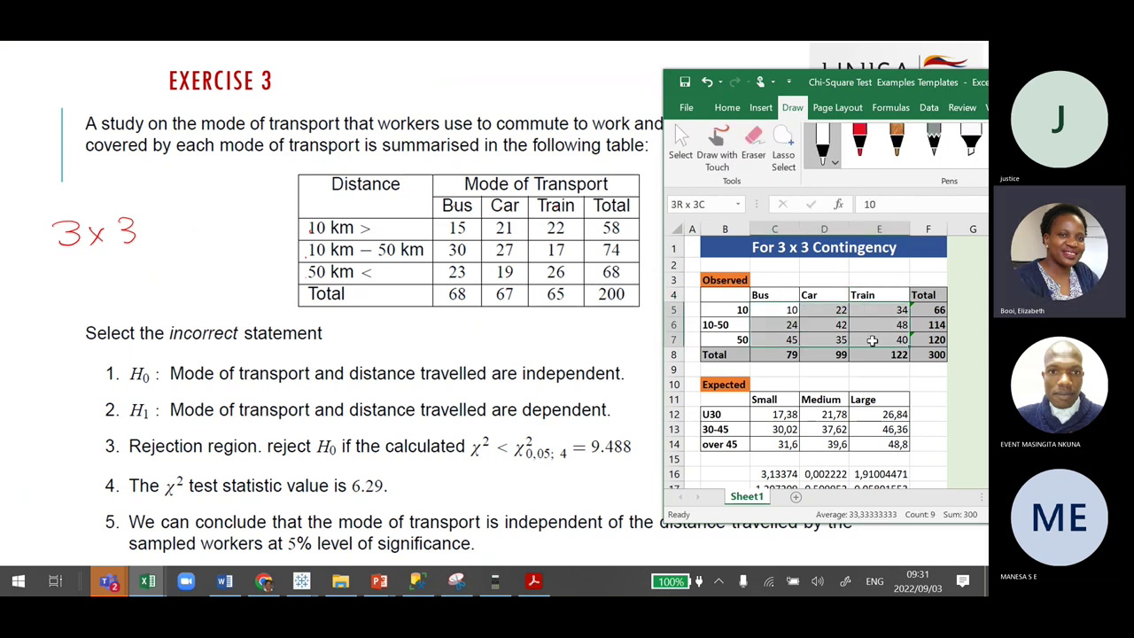
key(Delete)
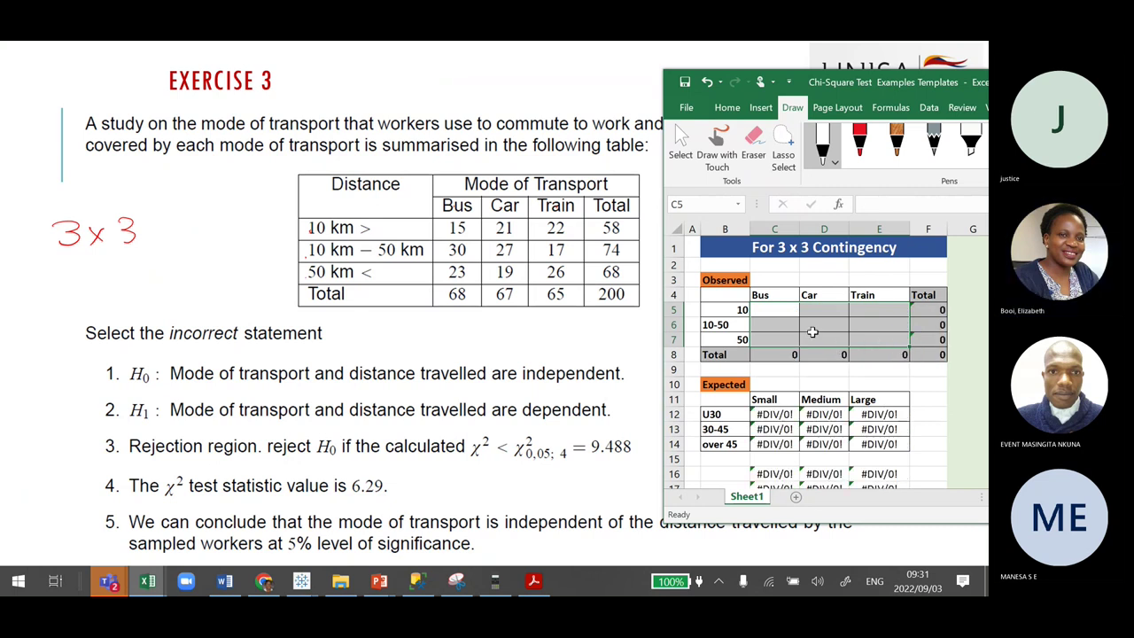
click(783, 311)
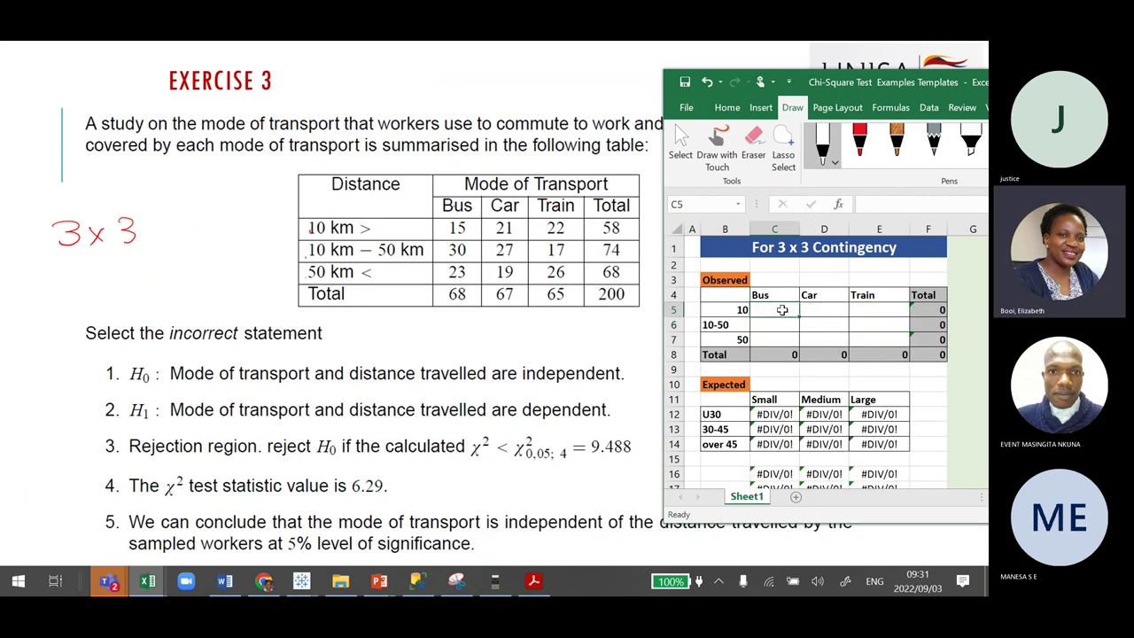
text(15)
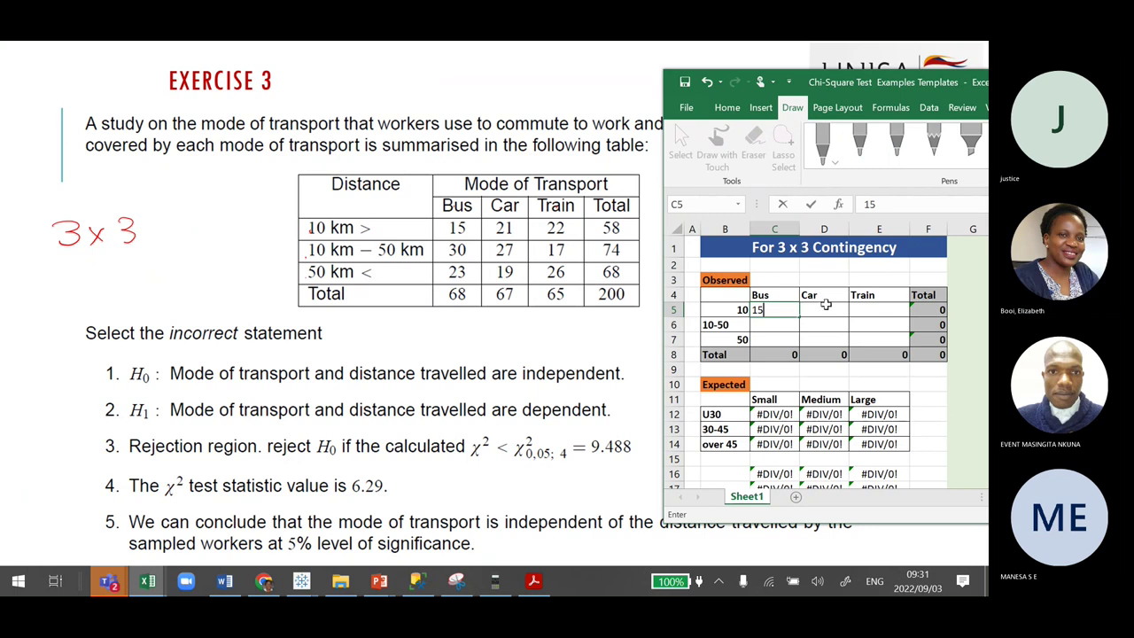
click(829, 309)
text(21)
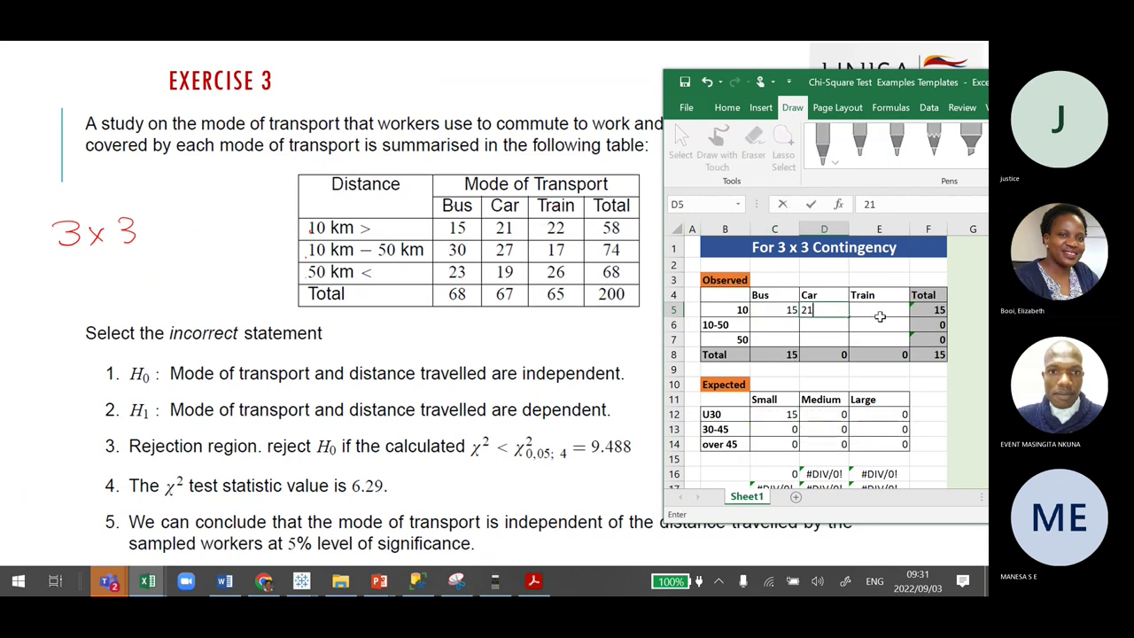
right_click(880, 316)
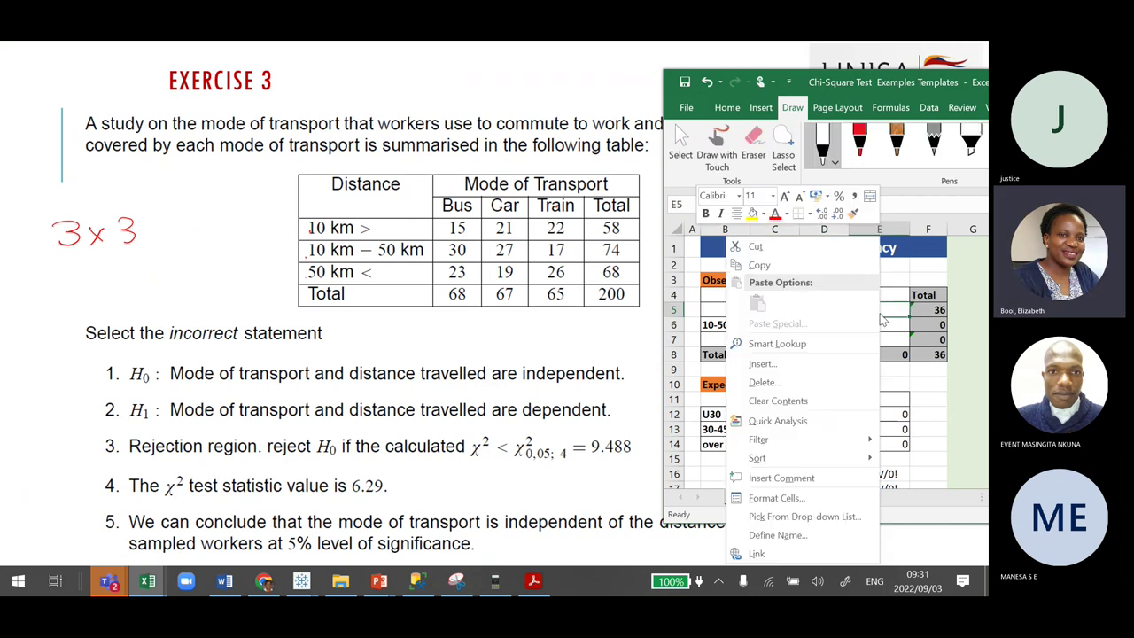
click(901, 301)
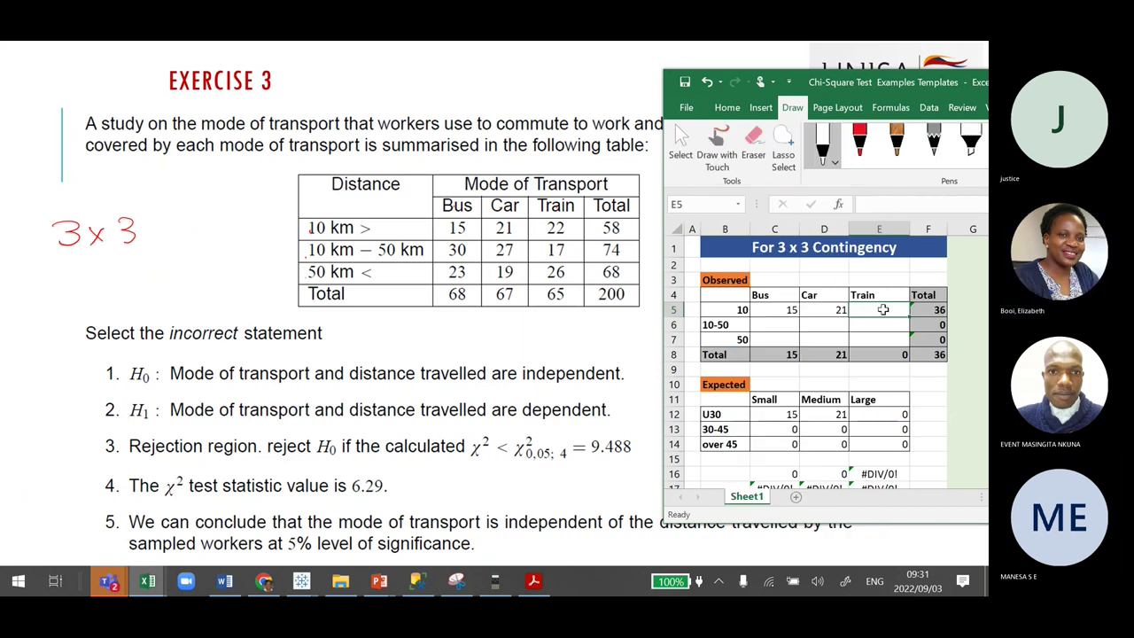
text(22)
Enter the observed counts 30, 27 and 17 in the 10-50 row, C6:E6
click(768, 324)
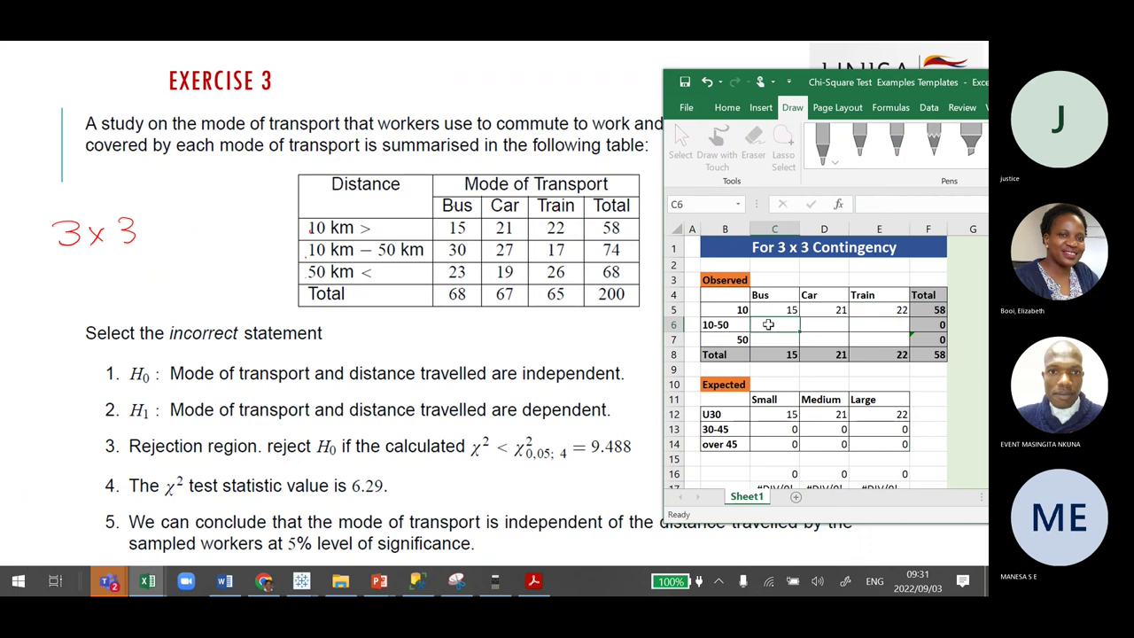
text(30)
click(820, 332)
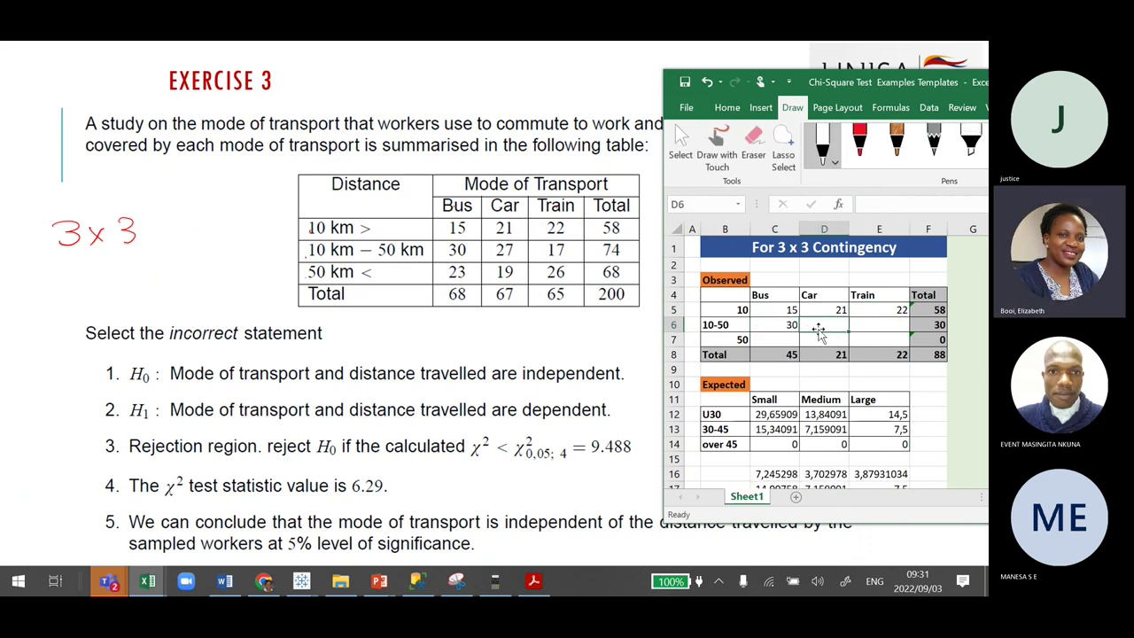
text(27)
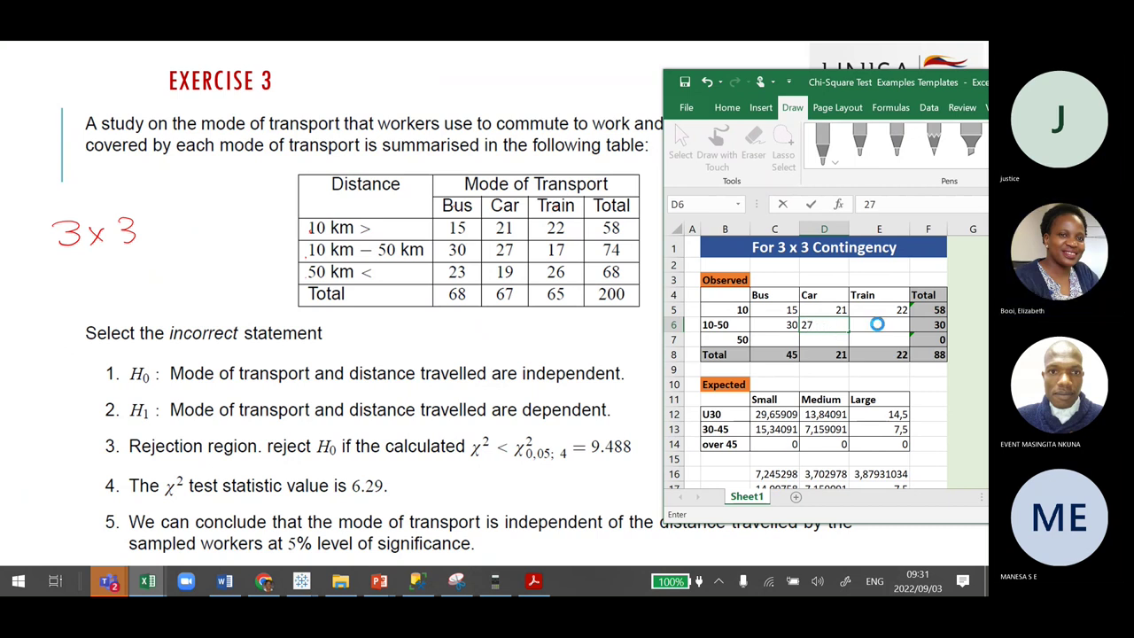
click(877, 325)
text(1)
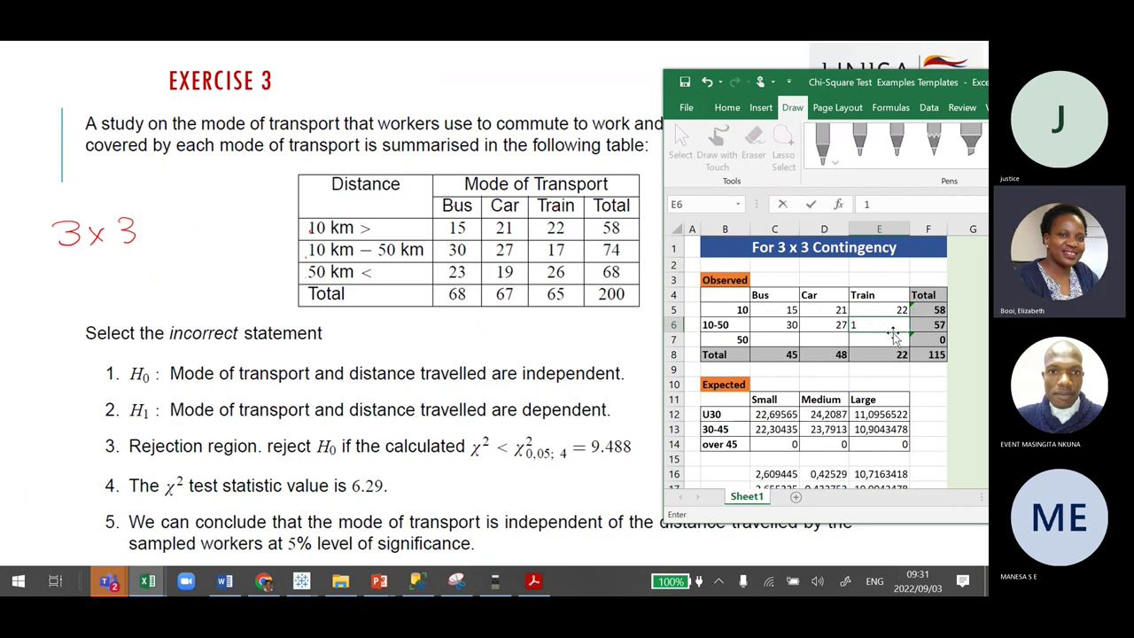
text(7)
Enter the observed counts 23, 19 and 26 in the 50 km row, C7:E7
click(780, 341)
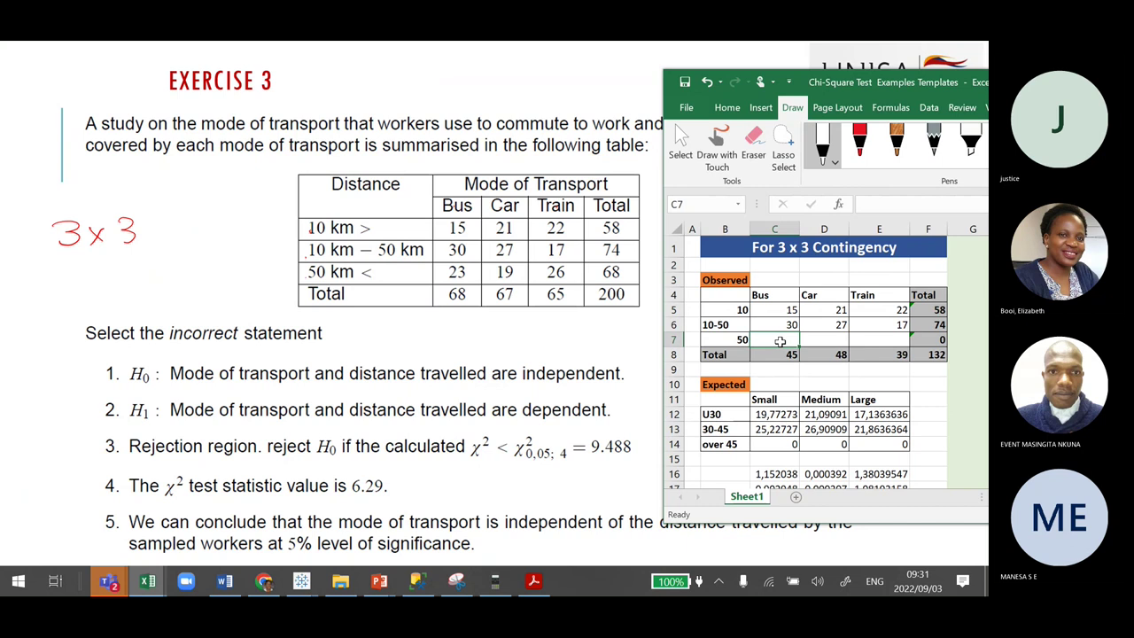
text(23)
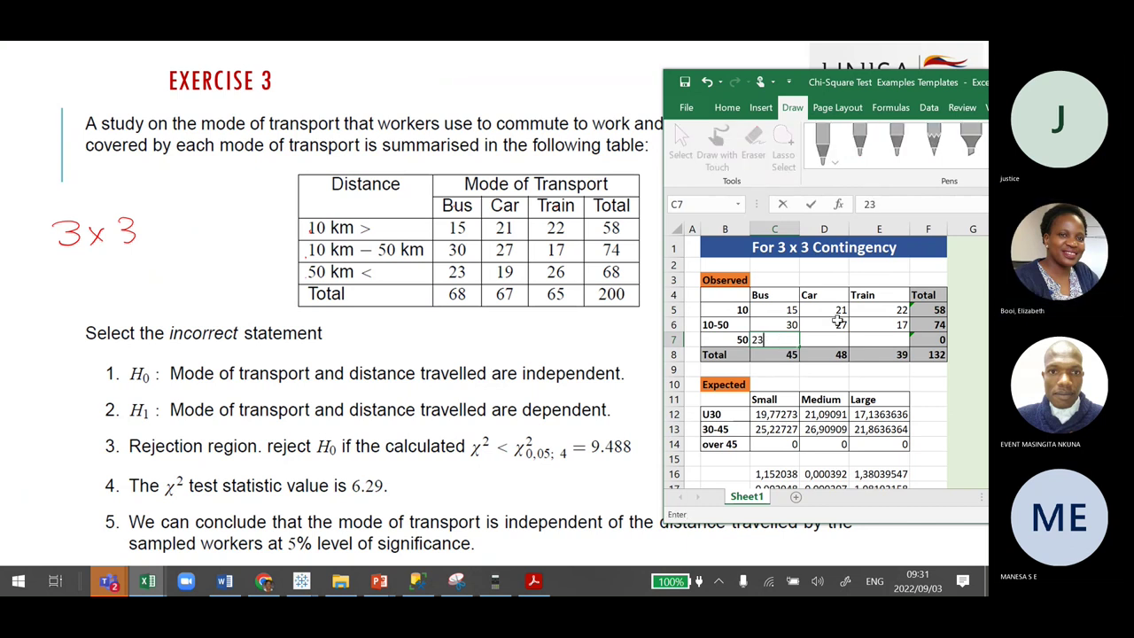
click(828, 342)
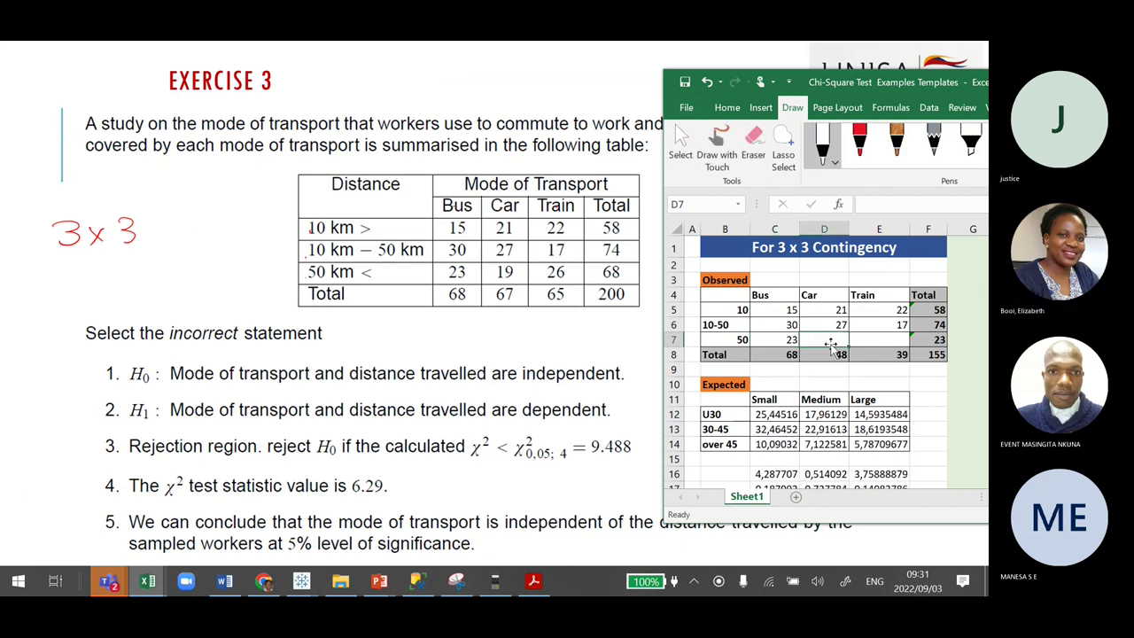
text(19)
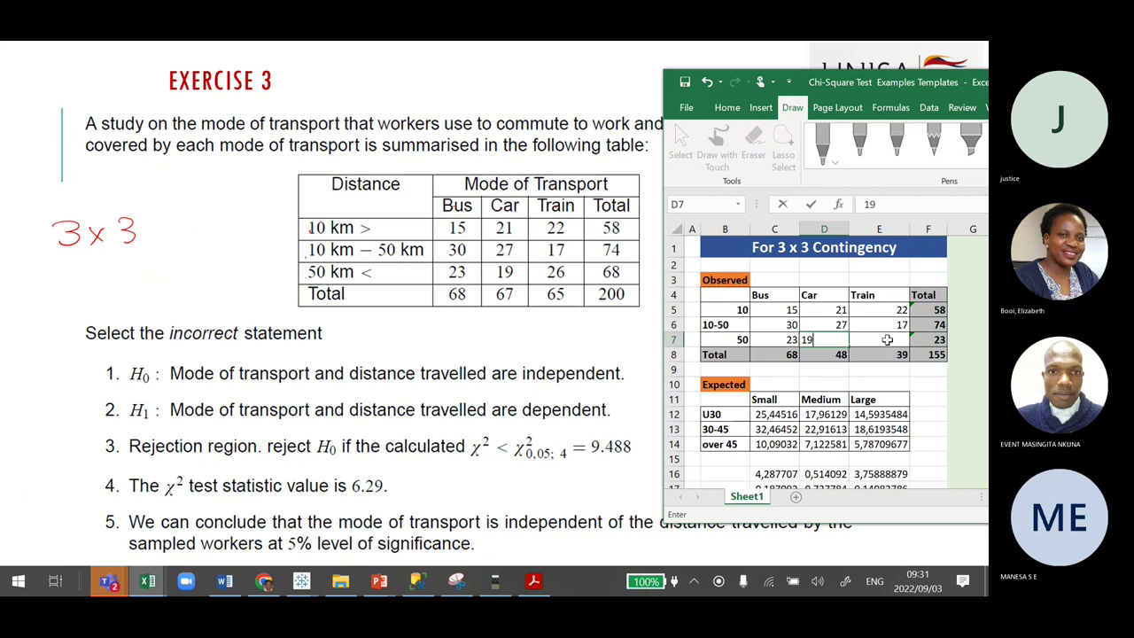
click(887, 341)
text(26)
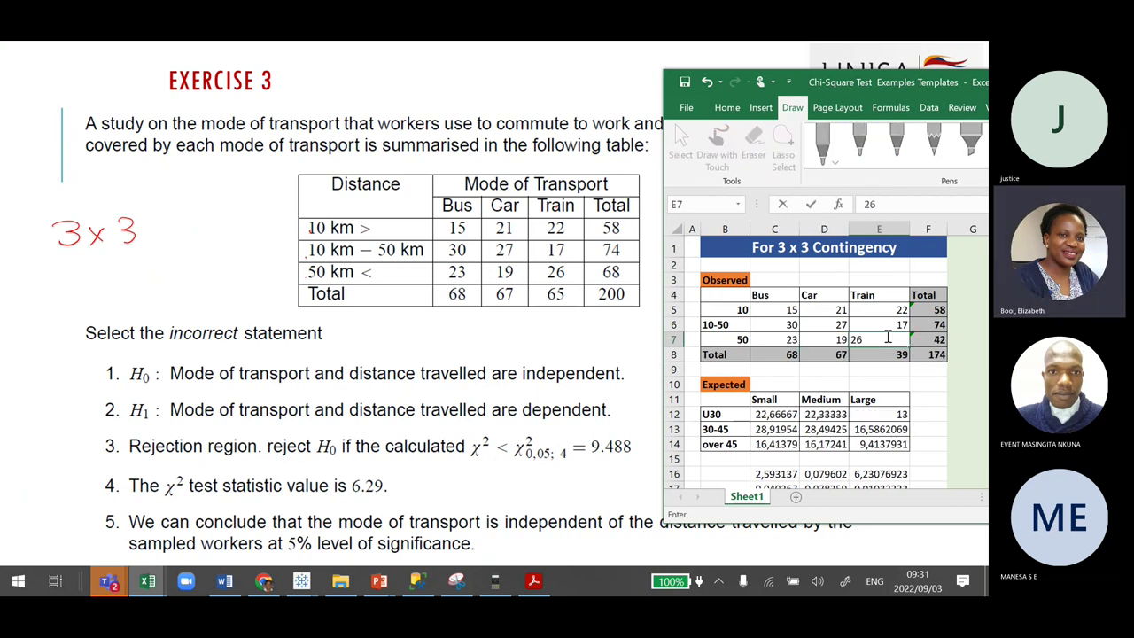
click(924, 403)
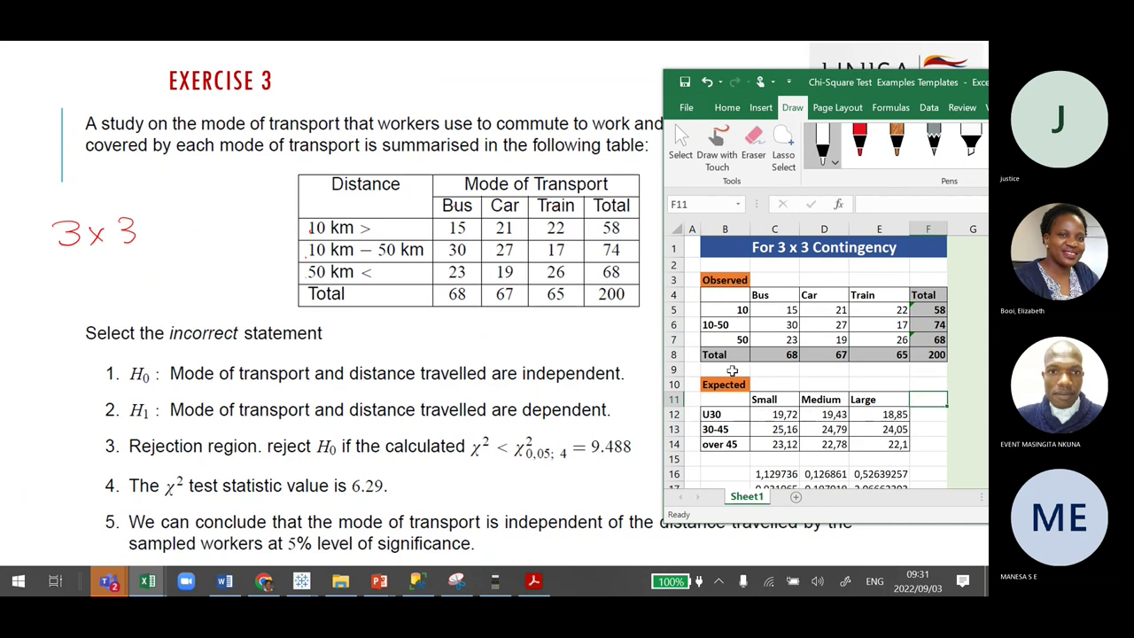